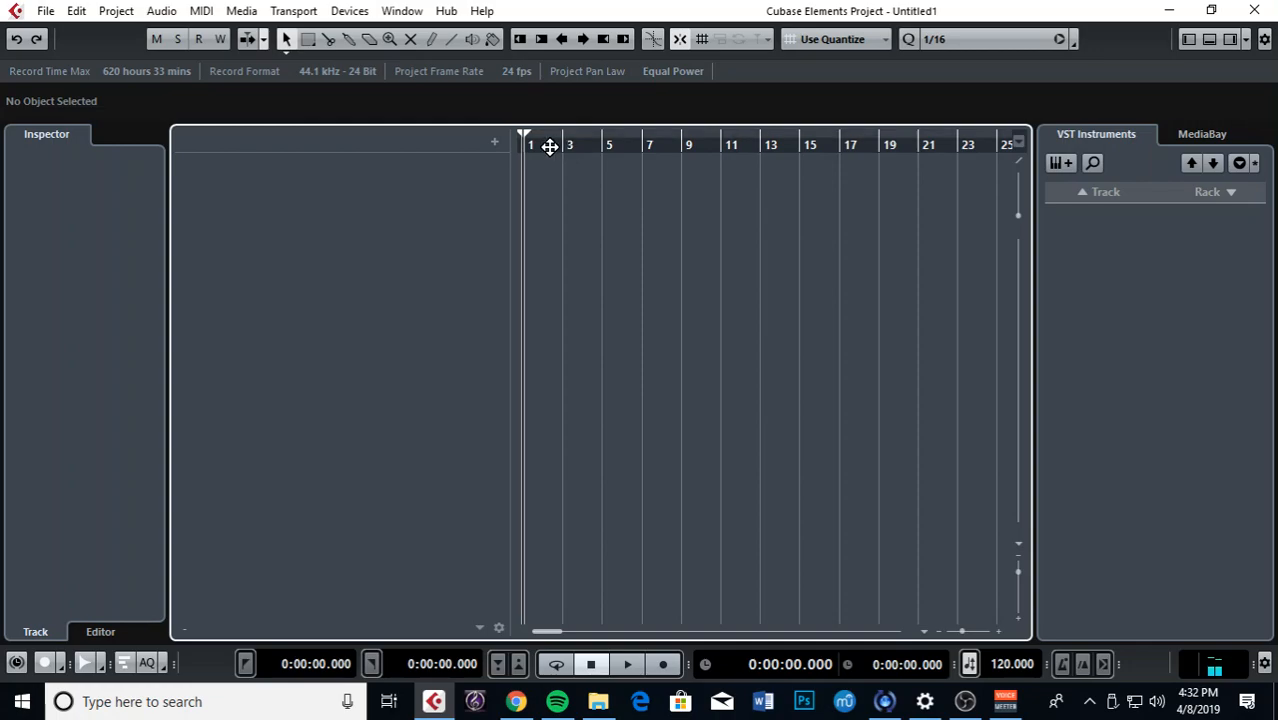
Step: Widen the track list slightly, keeping the ruler in bars and beats
drag(519, 138, 498, 143)
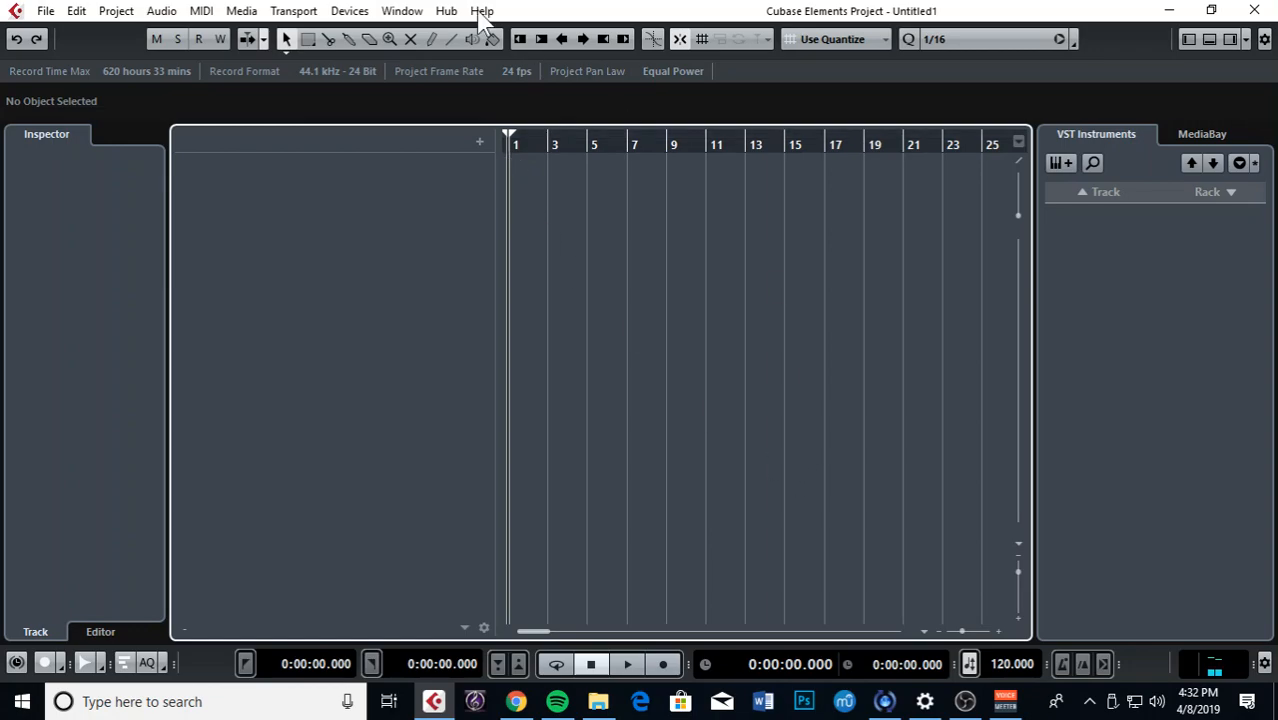
right_click(571, 140)
click(636, 157)
Step: Set the quantize value to 1/2 notes, leaving the snap type on Use Quantize
click(966, 40)
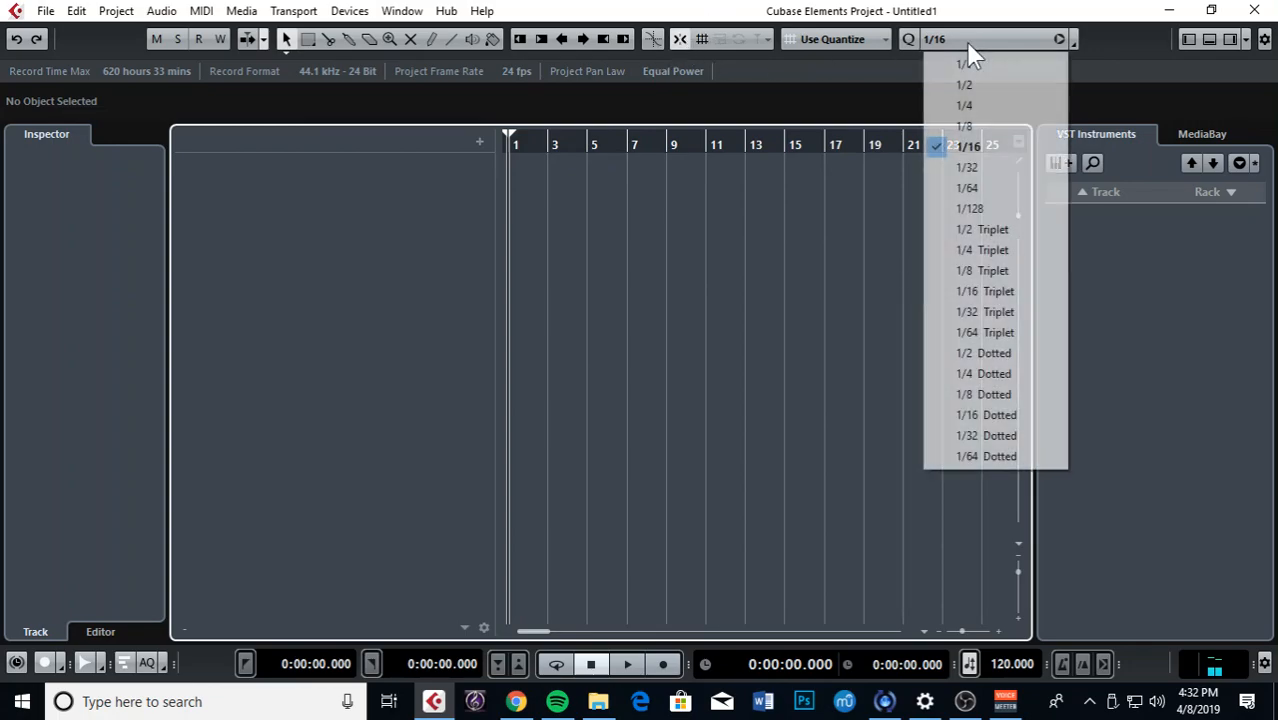
click(1000, 86)
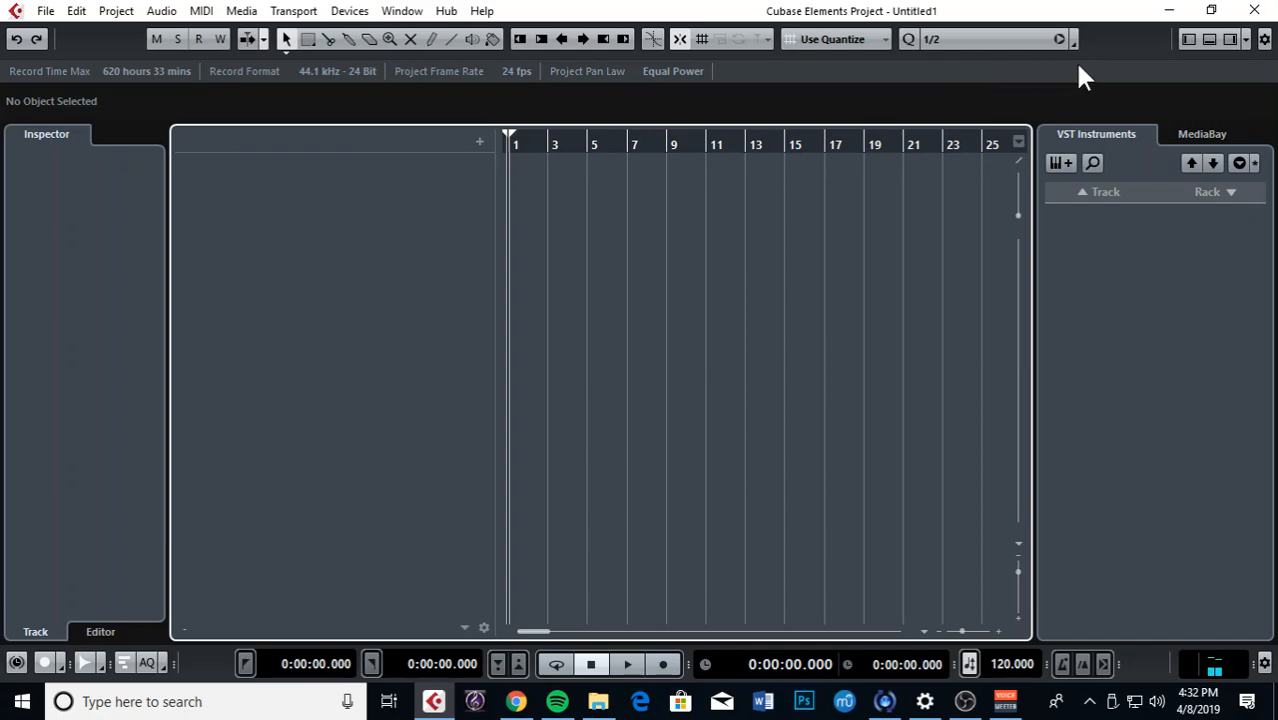
click(812, 40)
Step: Add an instrument track with Synth > Prologue as its instrument, creating Prologue 01
click(875, 106)
click(480, 141)
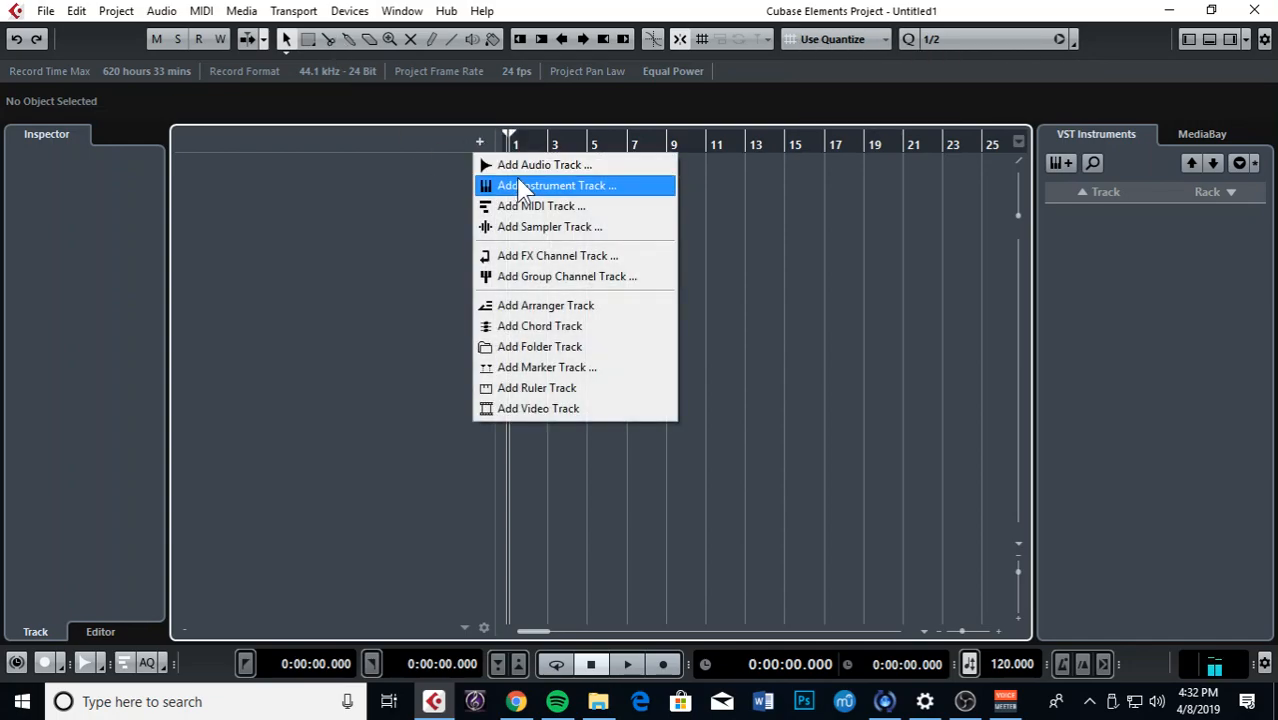
click(521, 170)
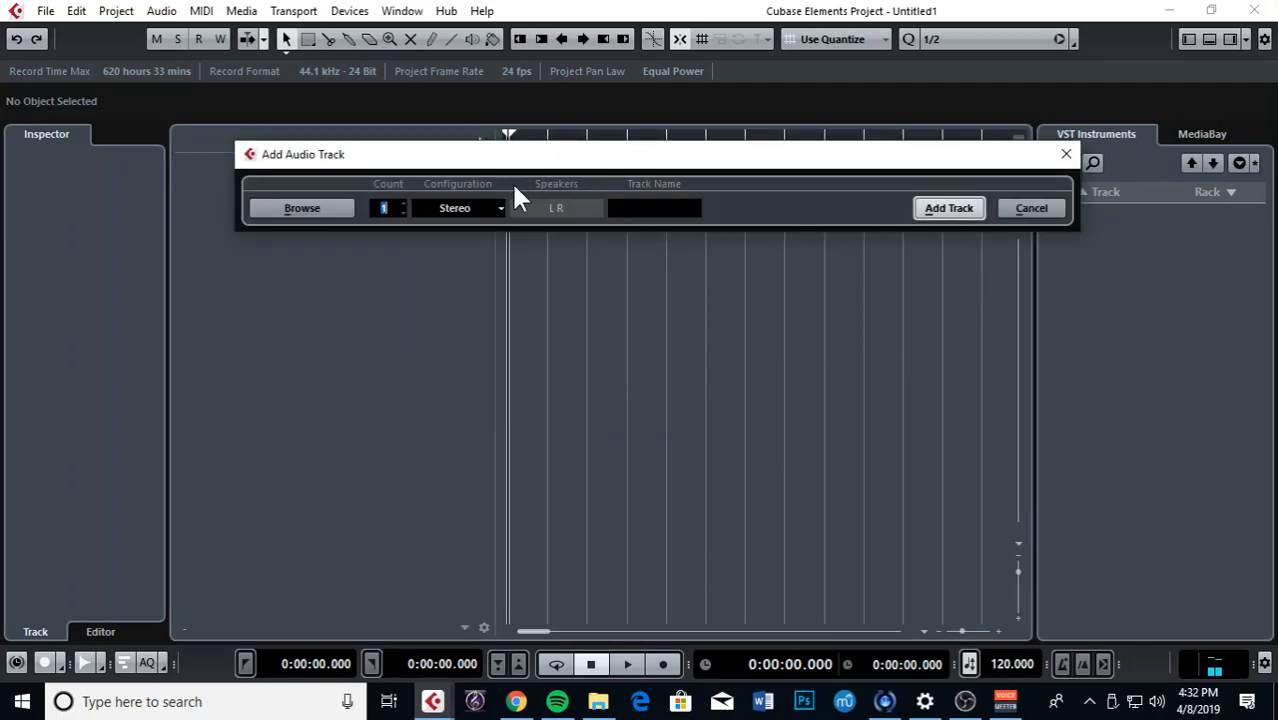
click(1058, 163)
click(479, 143)
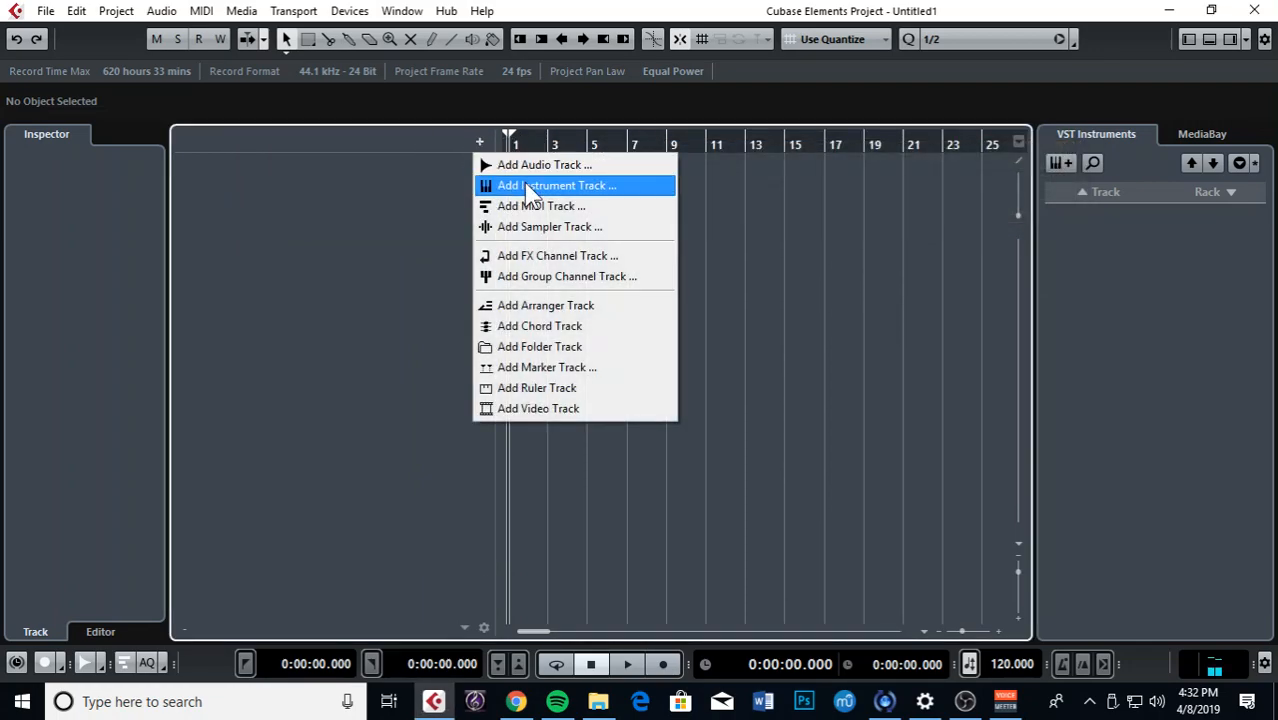
click(514, 185)
click(490, 180)
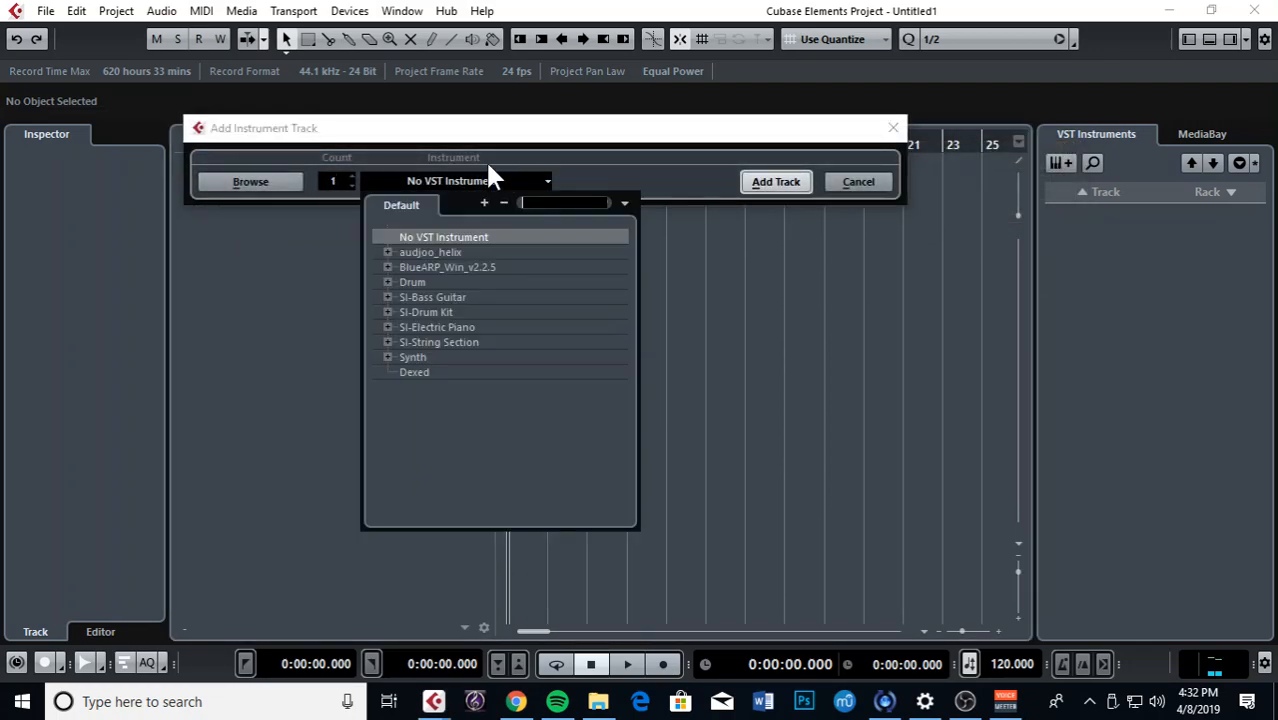
click(388, 357)
click(443, 388)
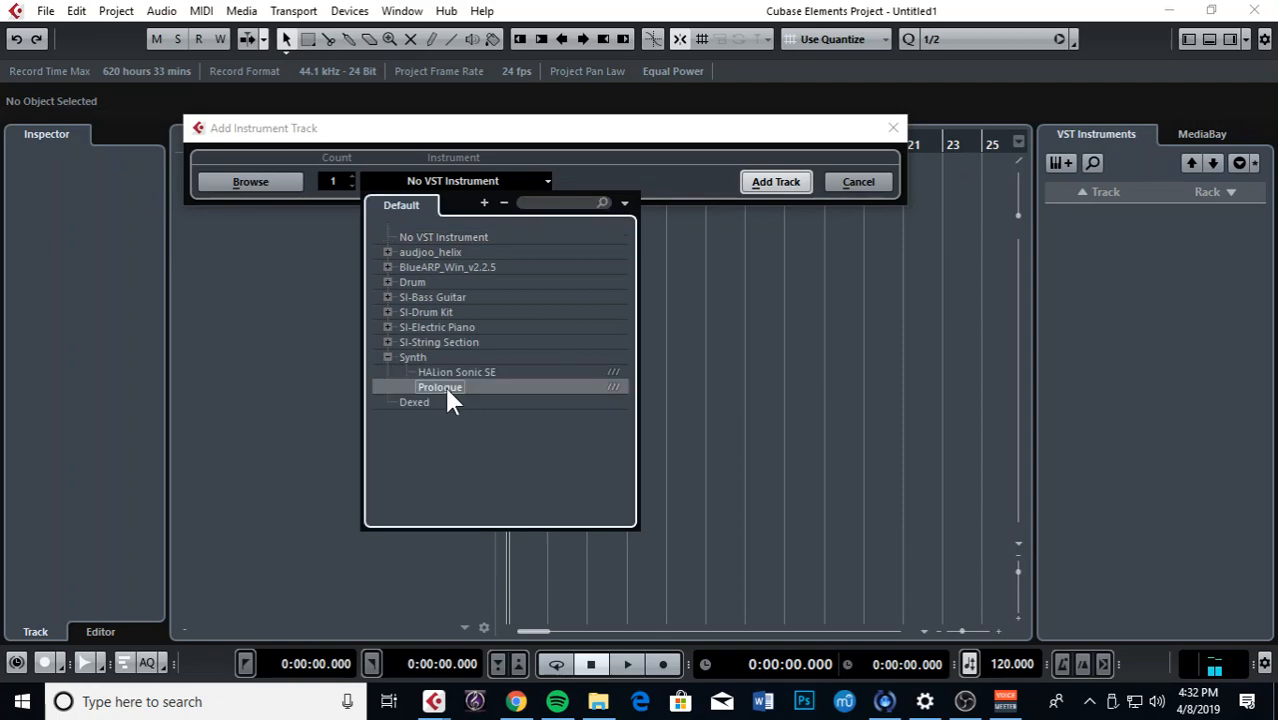
click(776, 183)
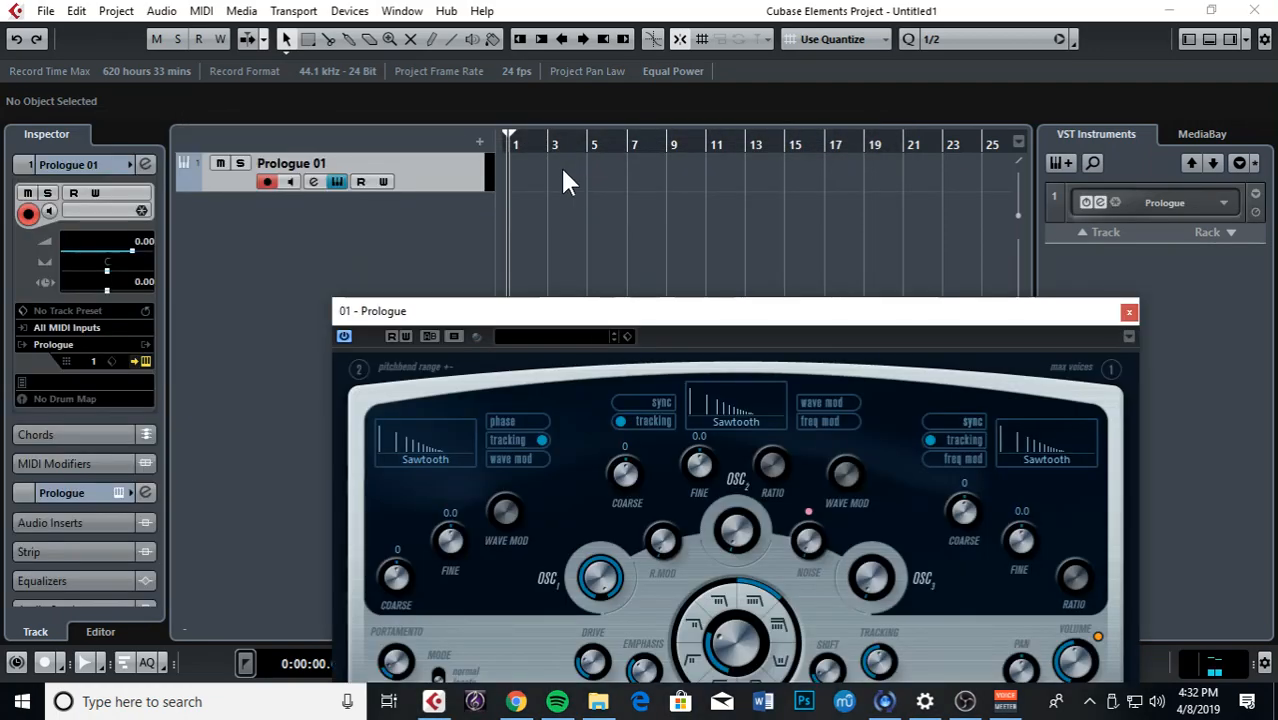
Step: Add a BlueARP.x64 instrument track below Prologue 01 and close both plugin editor windows
click(479, 143)
click(517, 190)
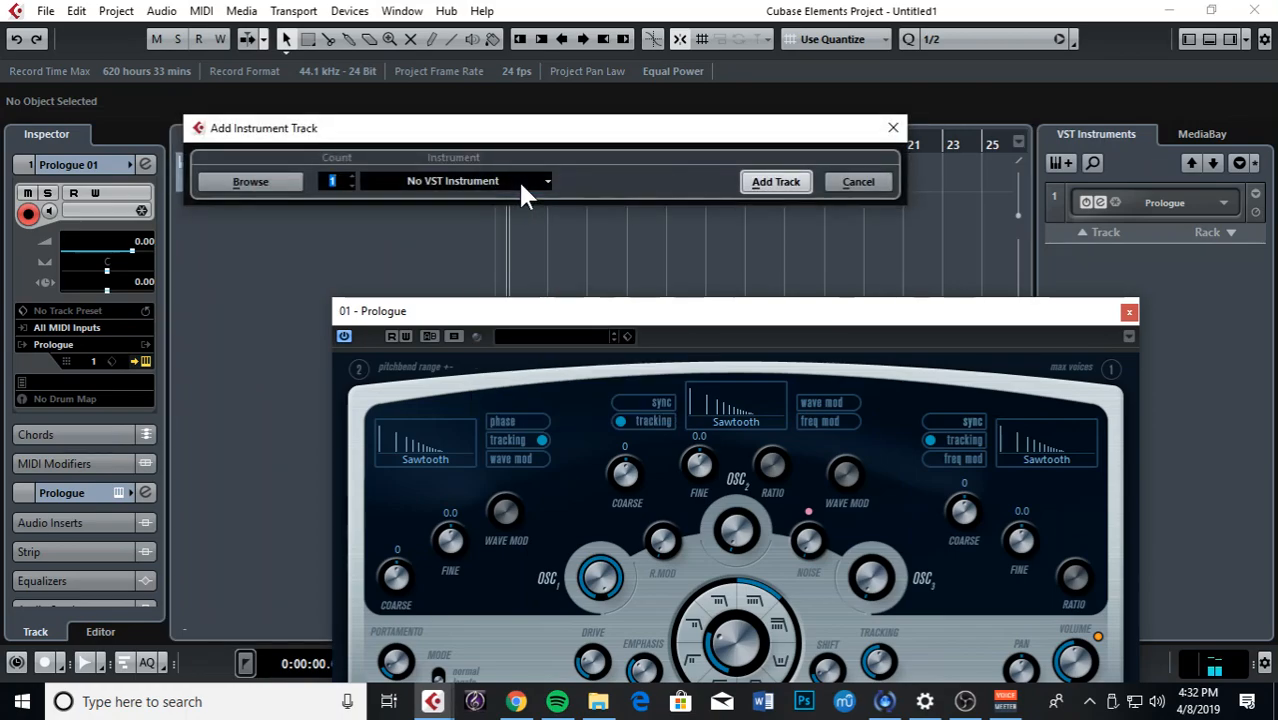
click(422, 180)
click(386, 356)
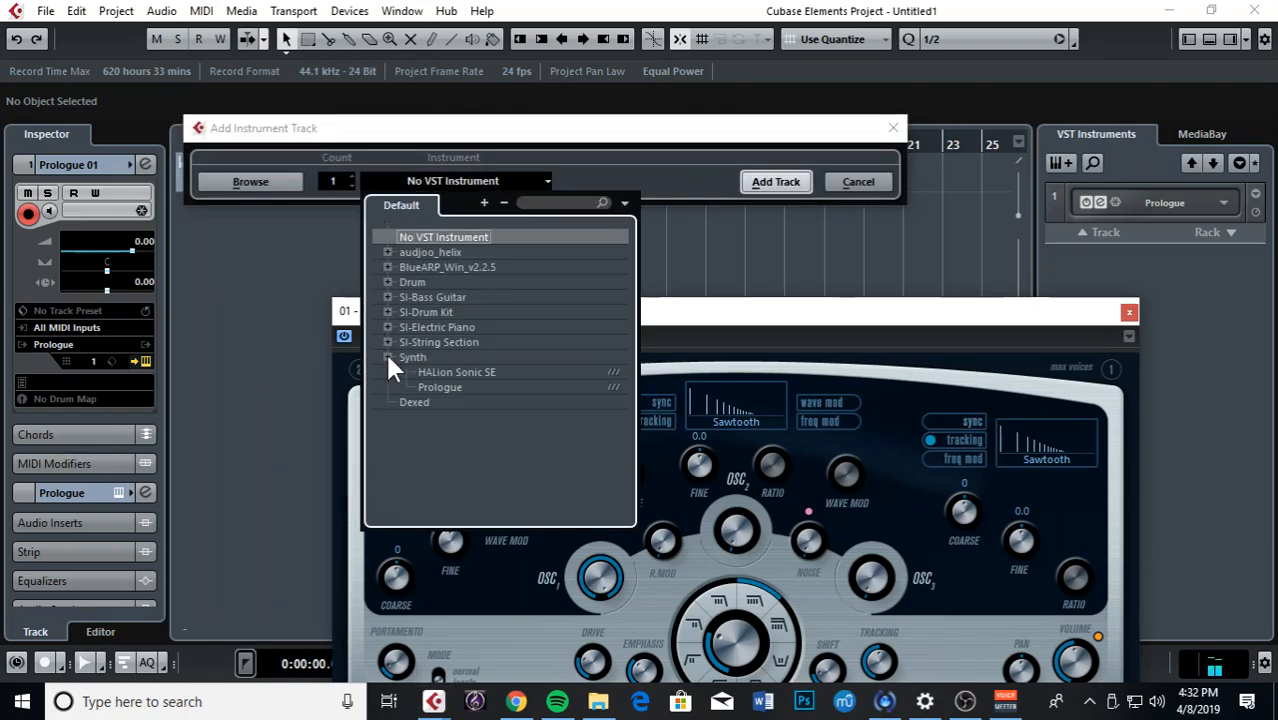
click(386, 267)
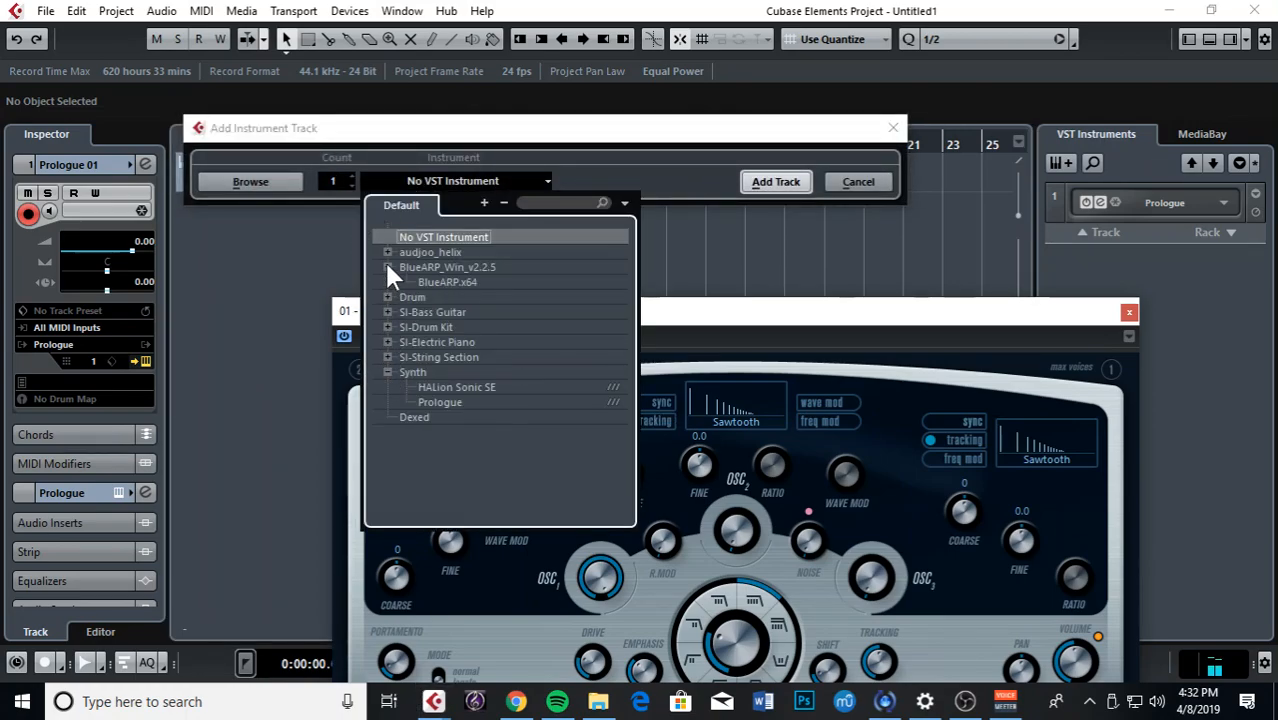
click(444, 281)
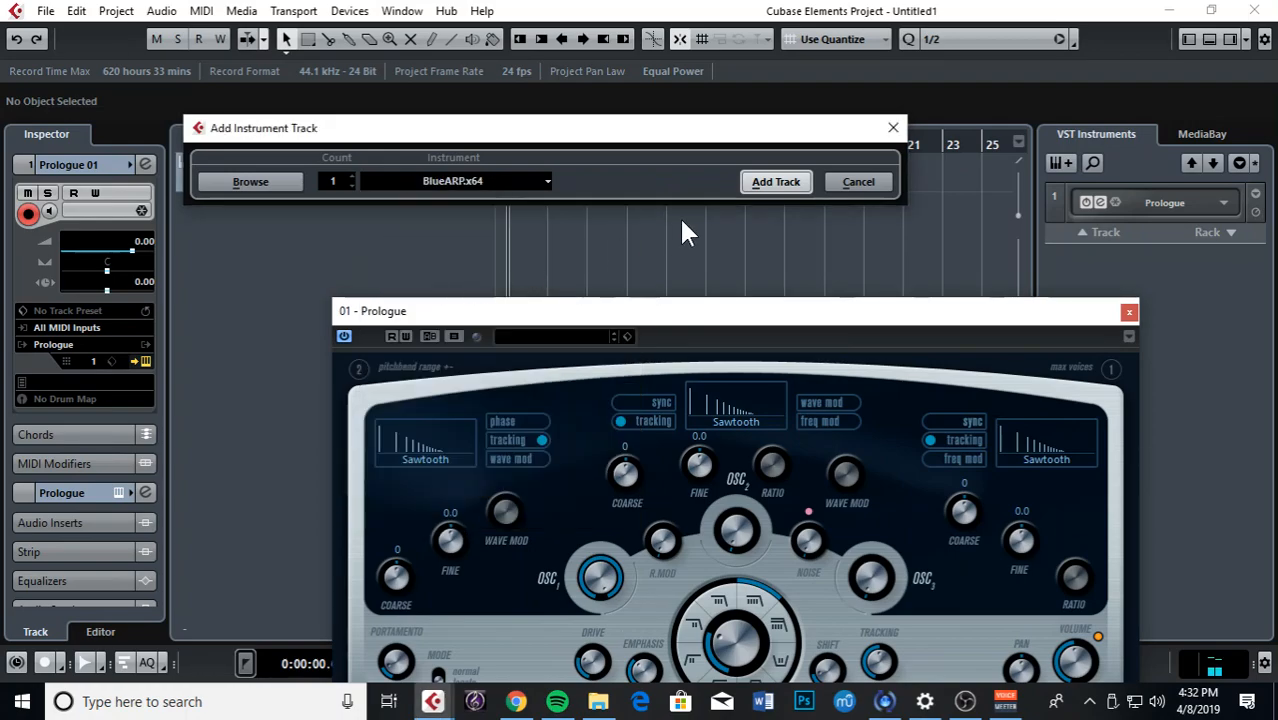
click(770, 183)
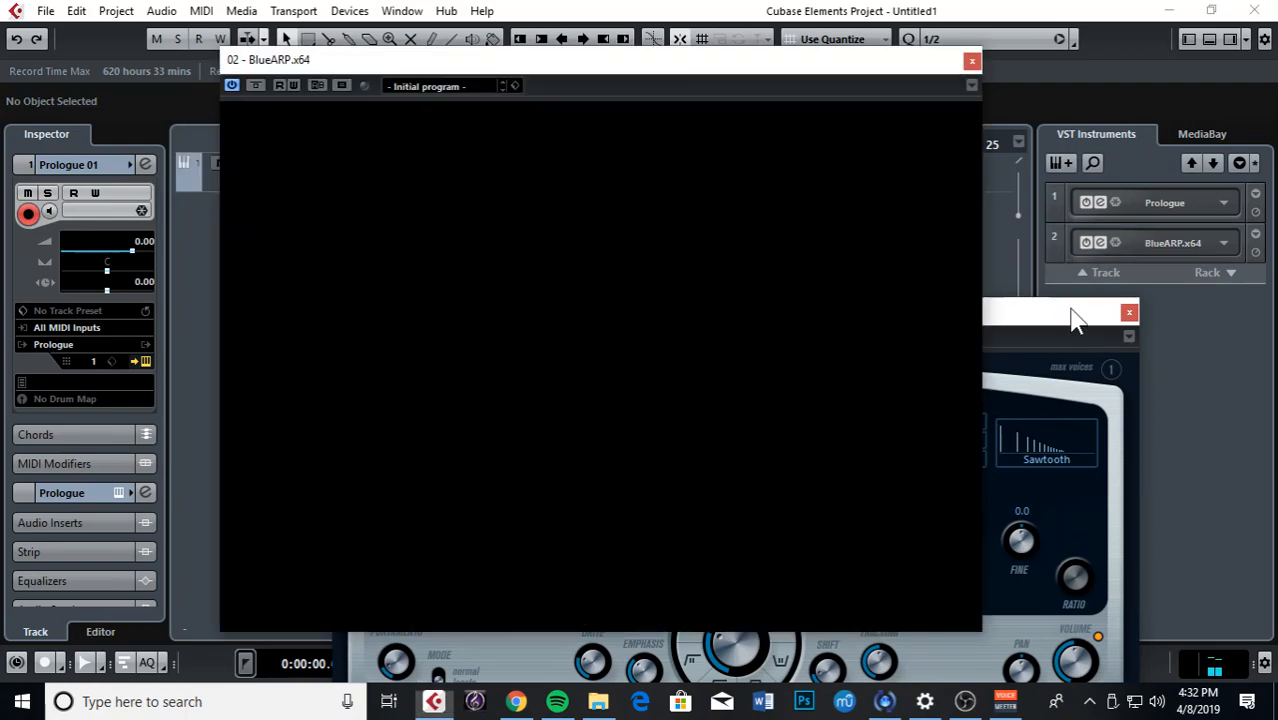
click(1128, 311)
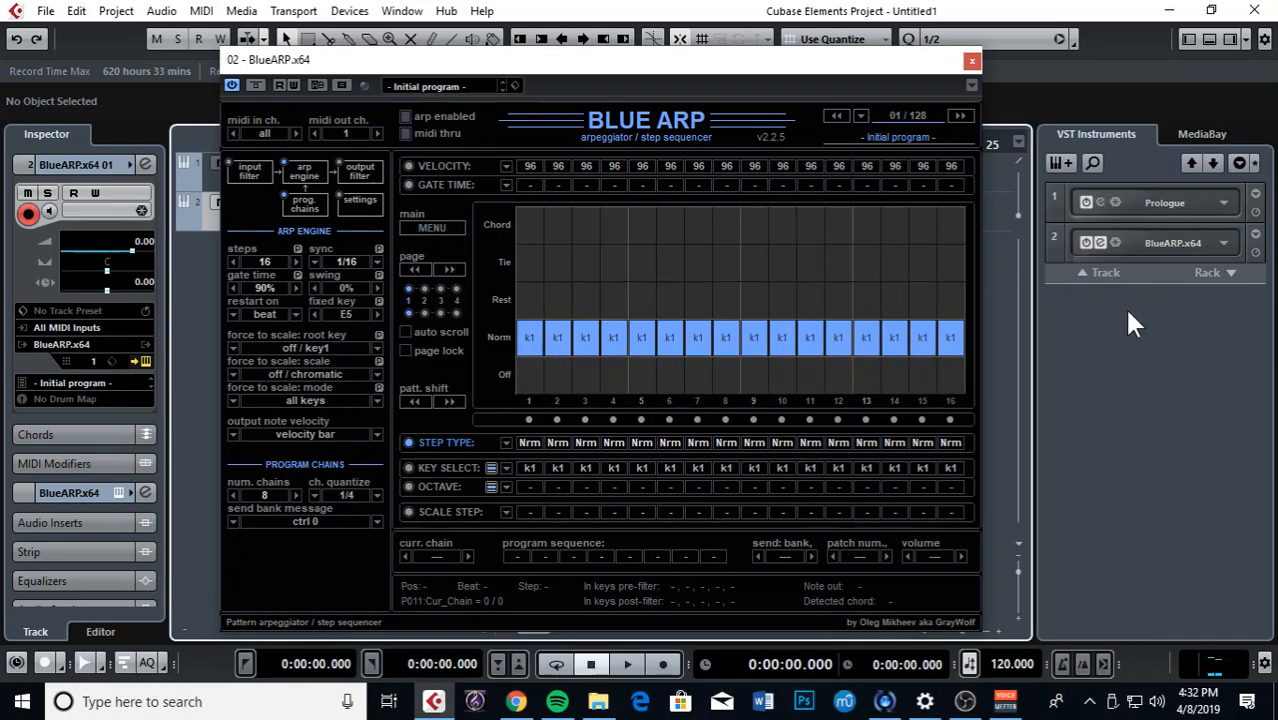
click(972, 62)
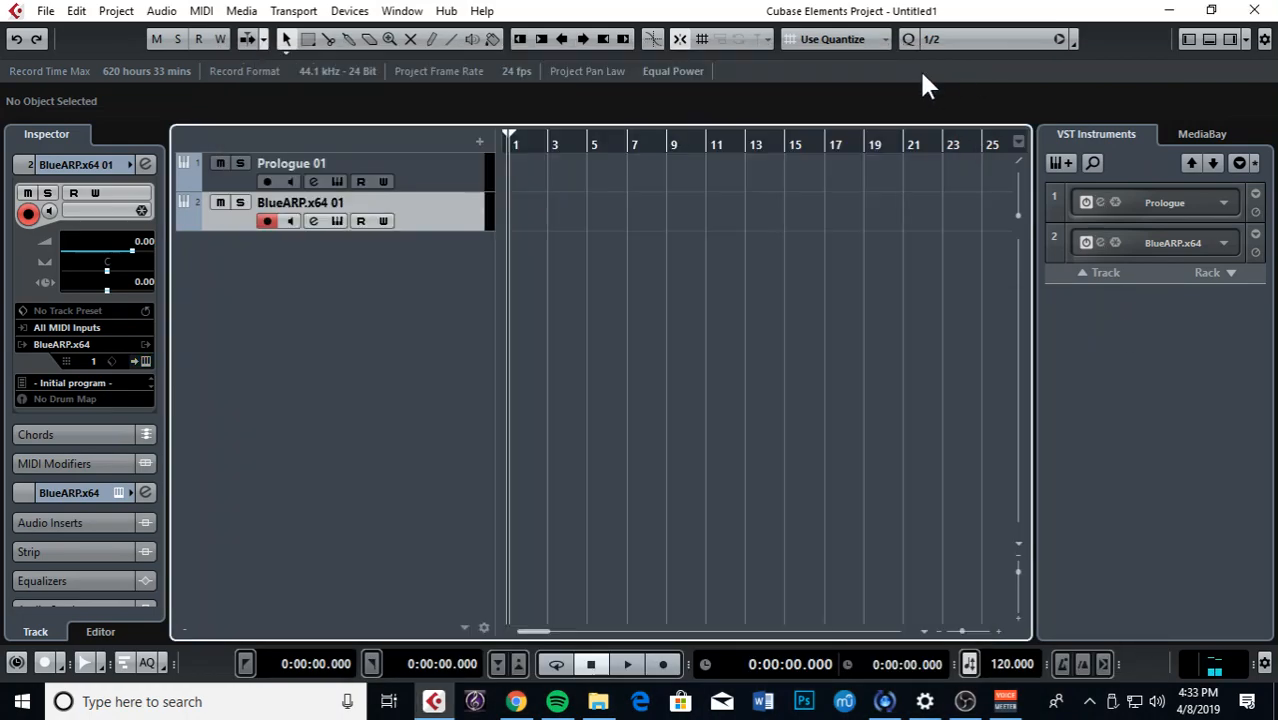
Step: Set Prologue 01's MIDI input to 02. BlueARP.x64 - MIDI Out and turn on its monitoring
click(434, 180)
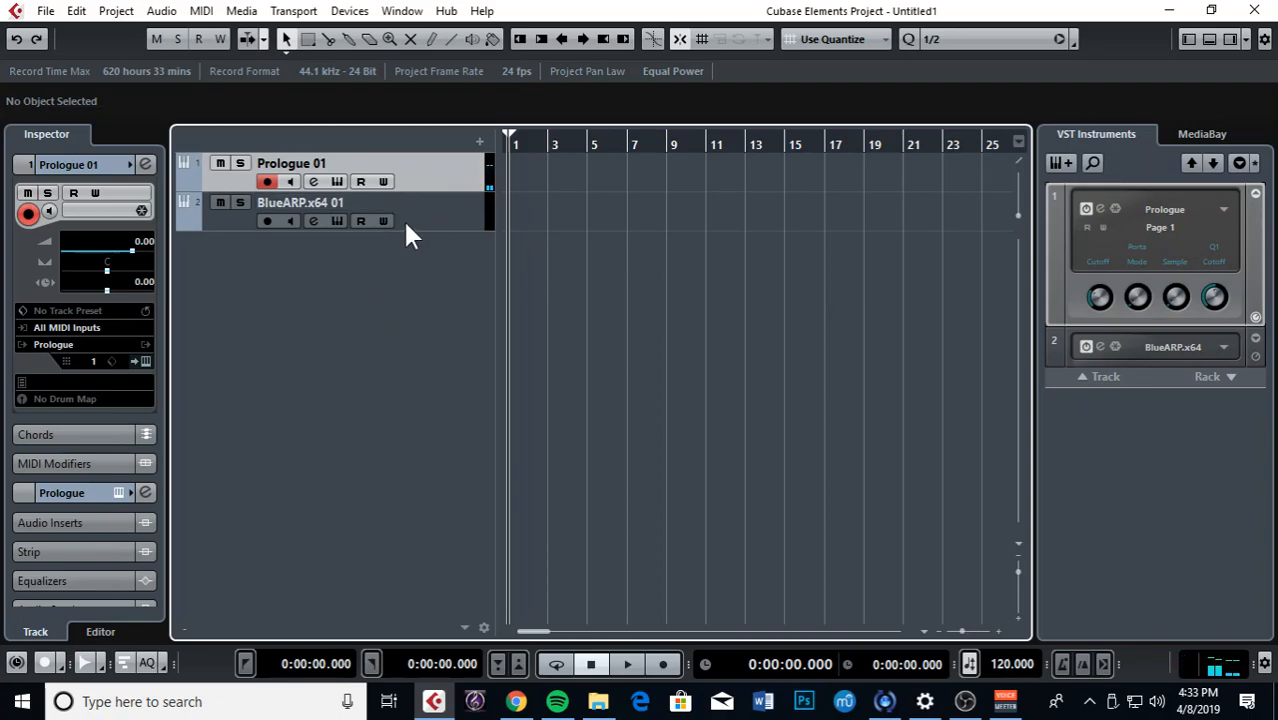
click(426, 200)
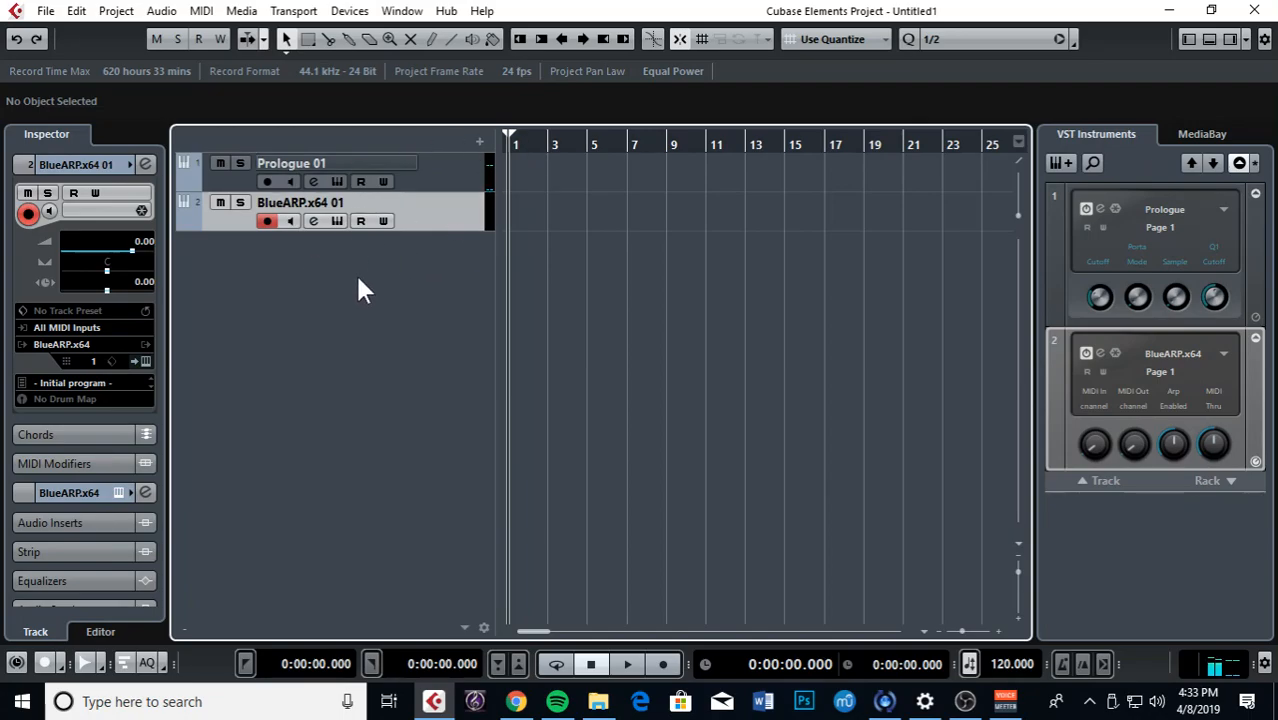
click(440, 172)
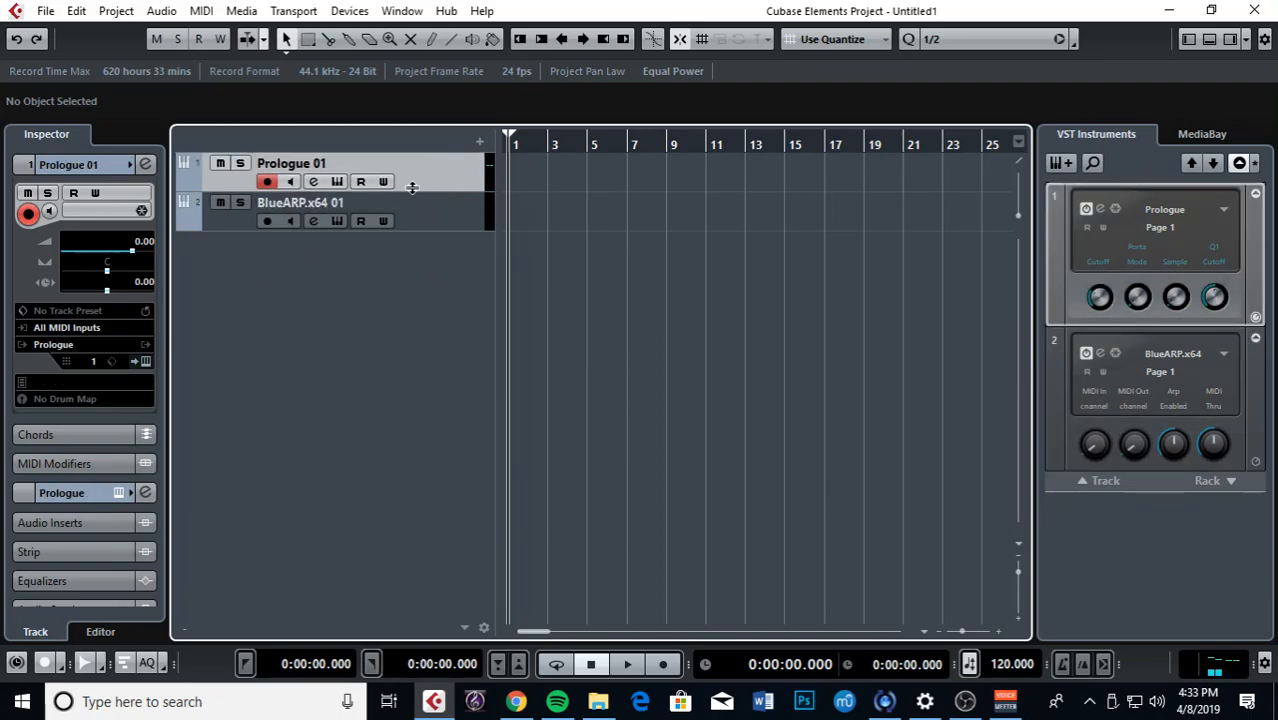
click(71, 333)
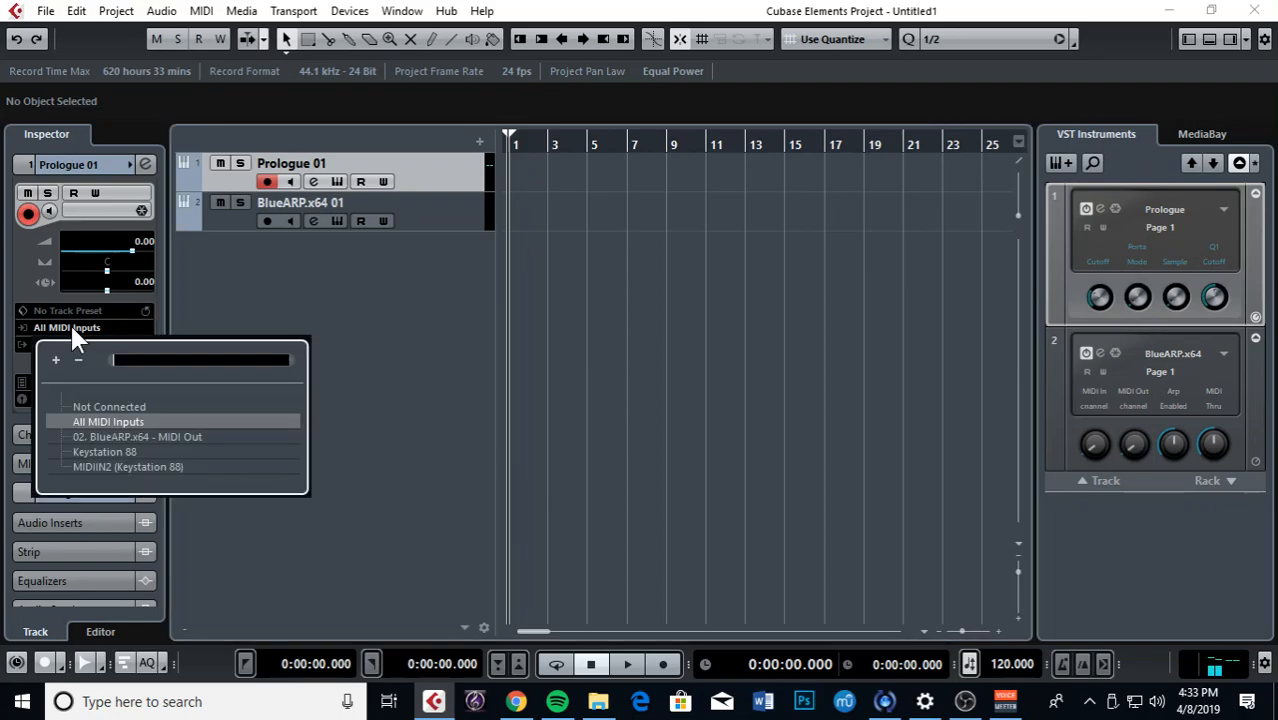
click(110, 436)
click(110, 437)
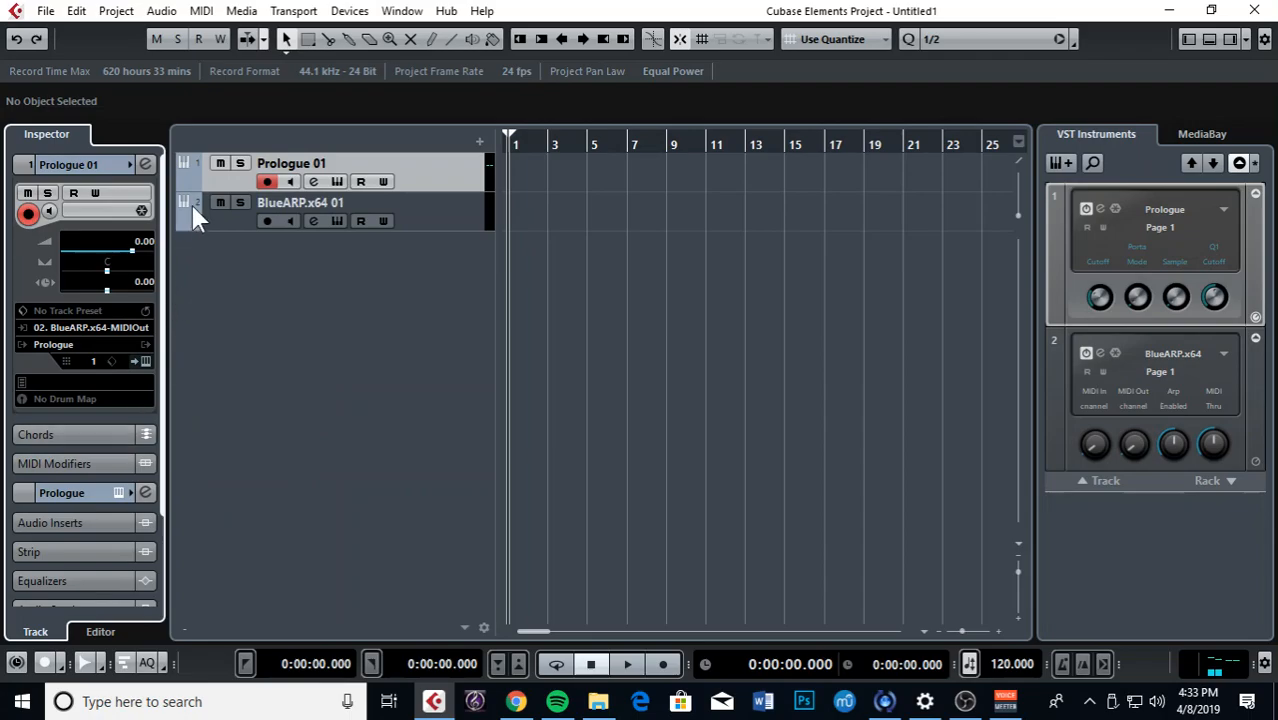
click(290, 181)
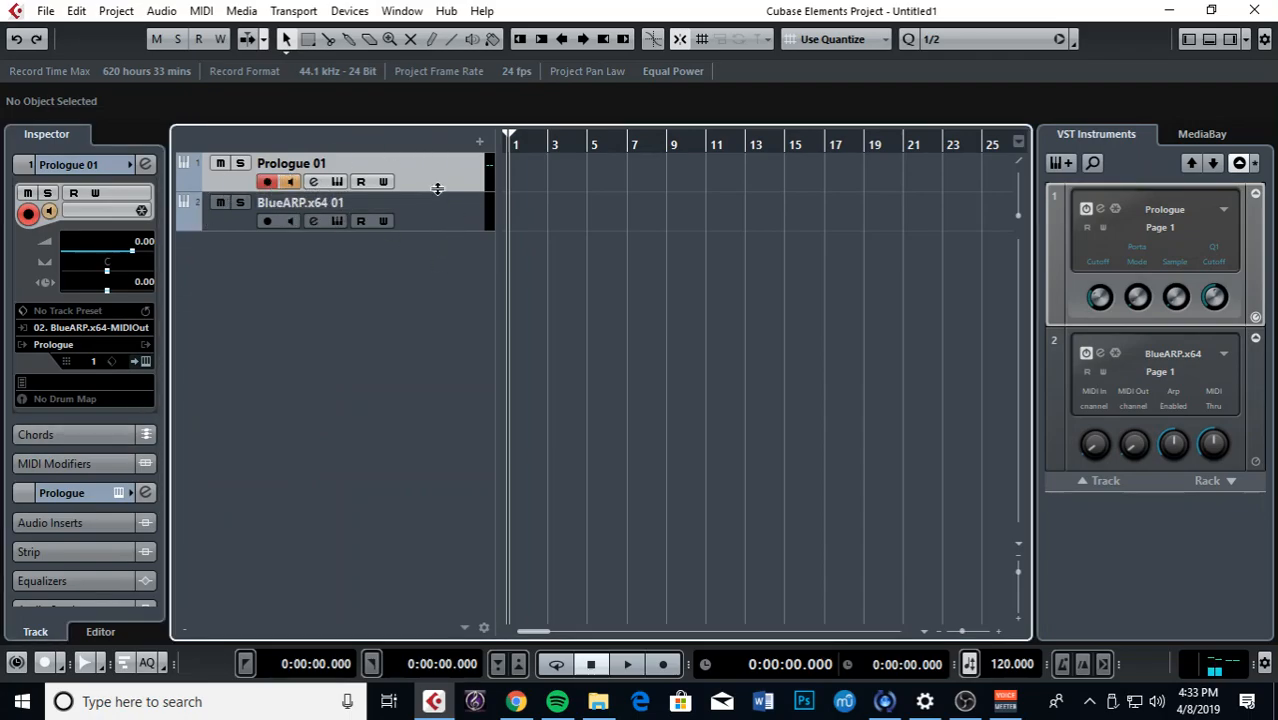
Step: Rename the Prologue 01 track to Bass
click(405, 210)
click(404, 170)
scroll(97, 169, down, 1)
click(428, 214)
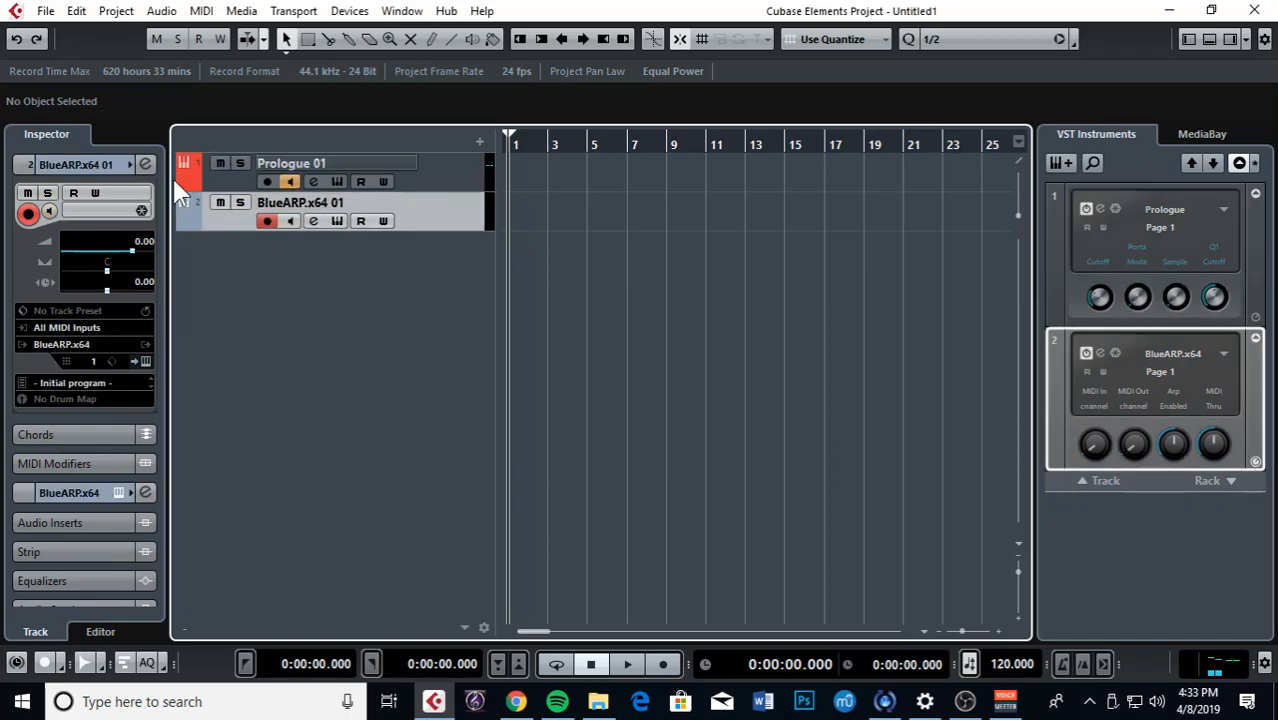
scroll(93, 176, down, 1)
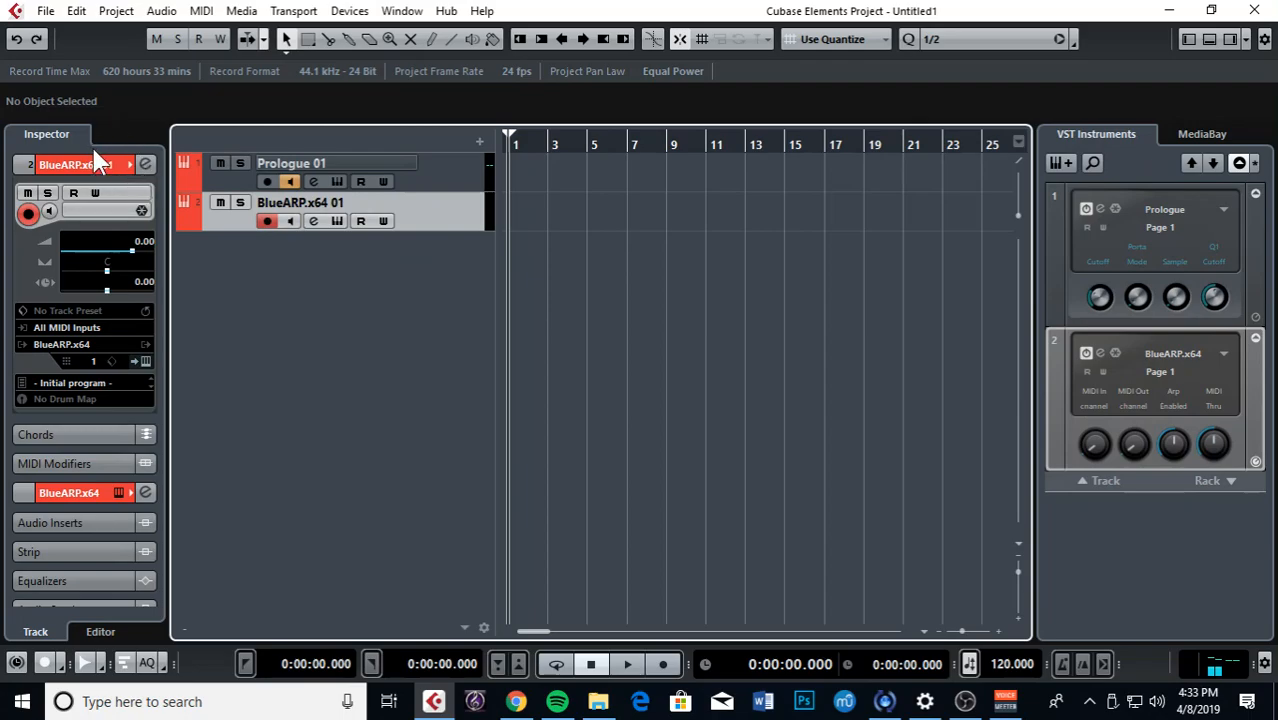
click(330, 170)
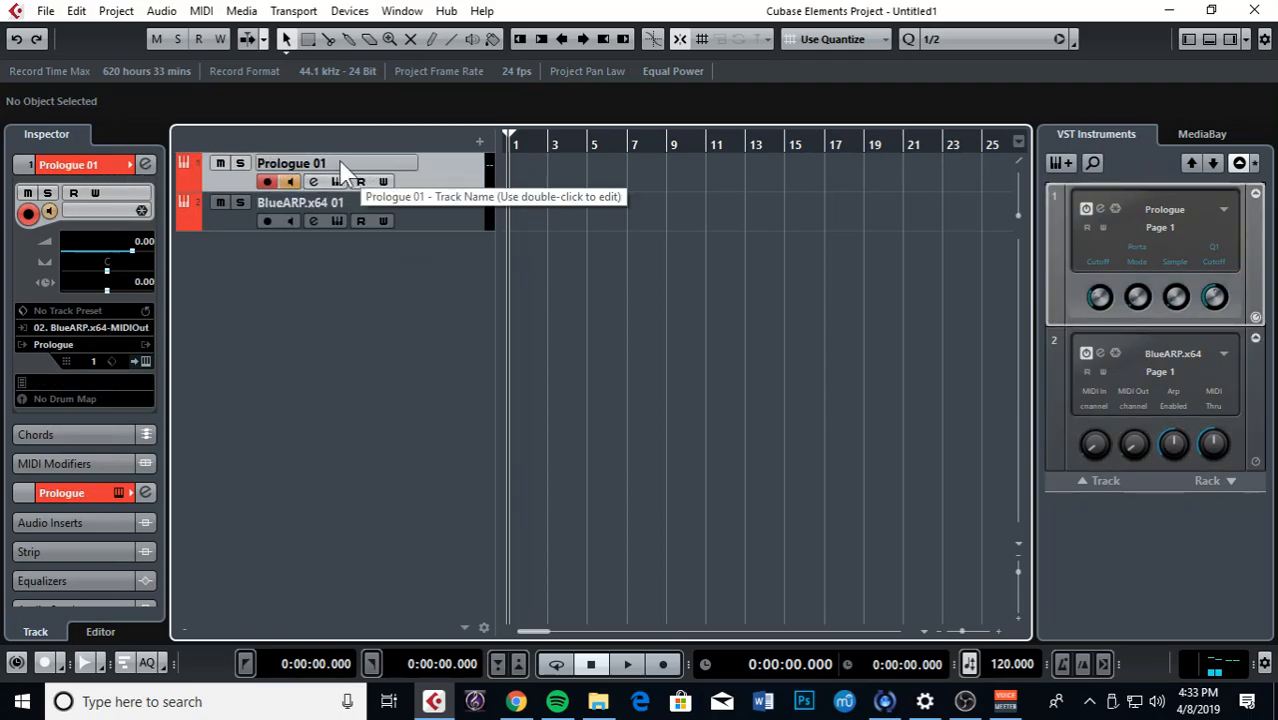
double_click(322, 168)
text(Bass)
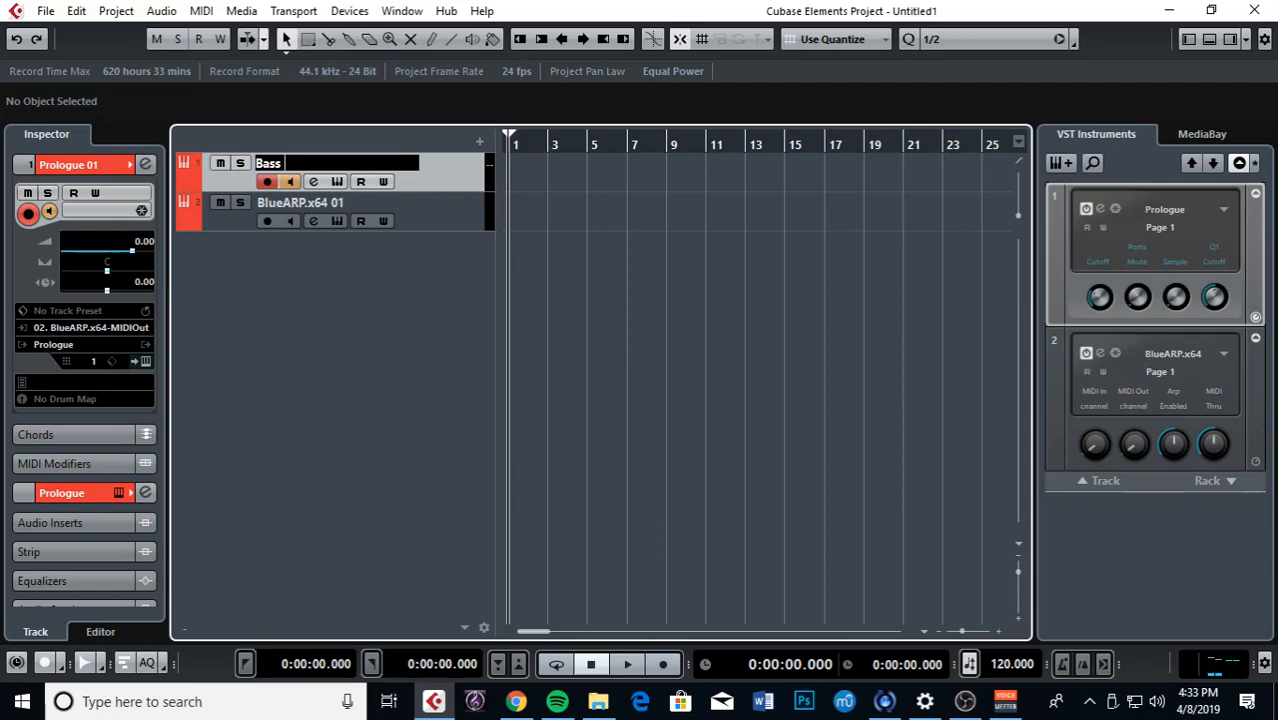
Step: Rename the BlueARP.x64 01 track to ARP Bass
double_click(340, 203)
text(ARP bass)
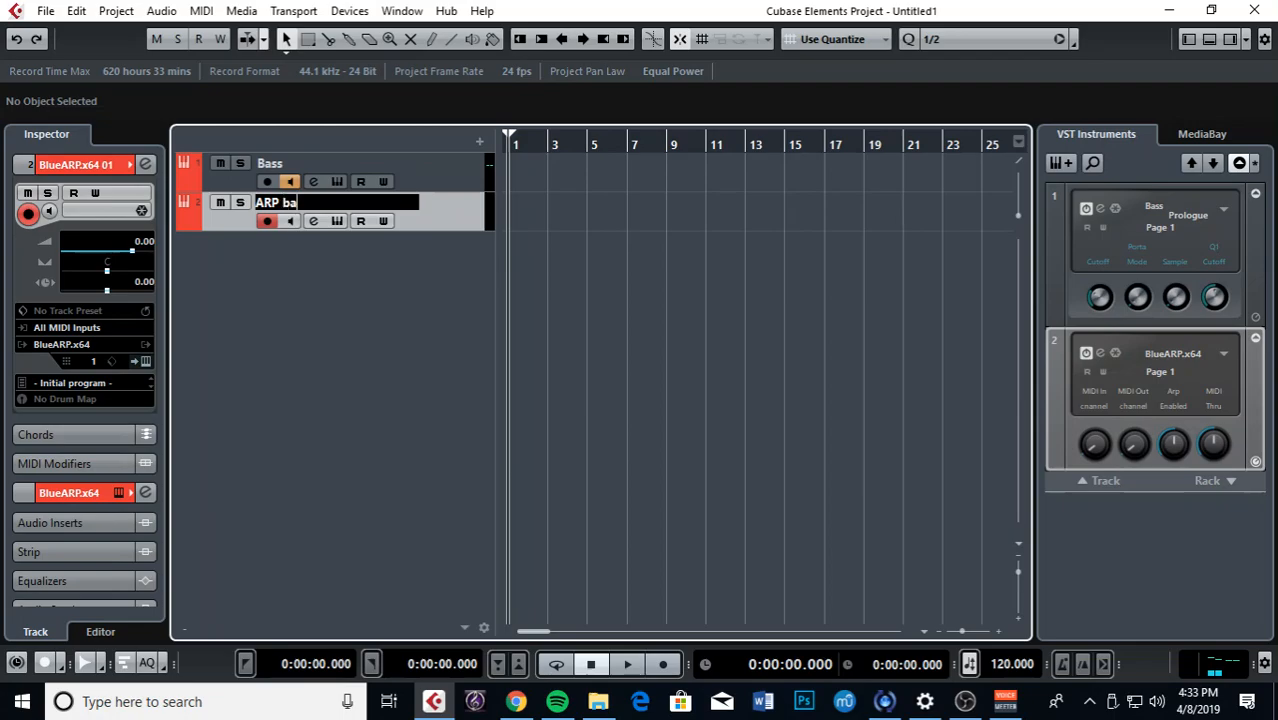
key(BackSpace)
key(BackSpace)
key(BackSpace)
key(BackSpace)
text(Bass)
key(Return)
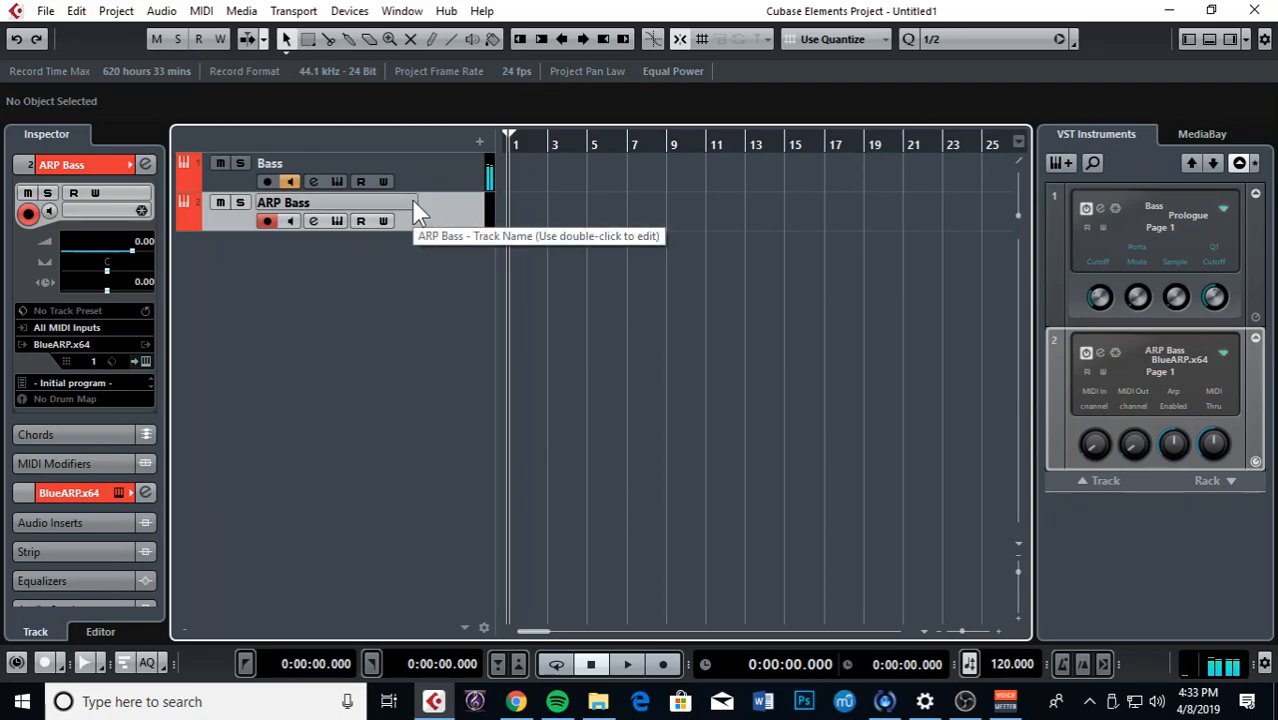
Step: Move the playhead to bar 3 and select the Bass track
click(437, 186)
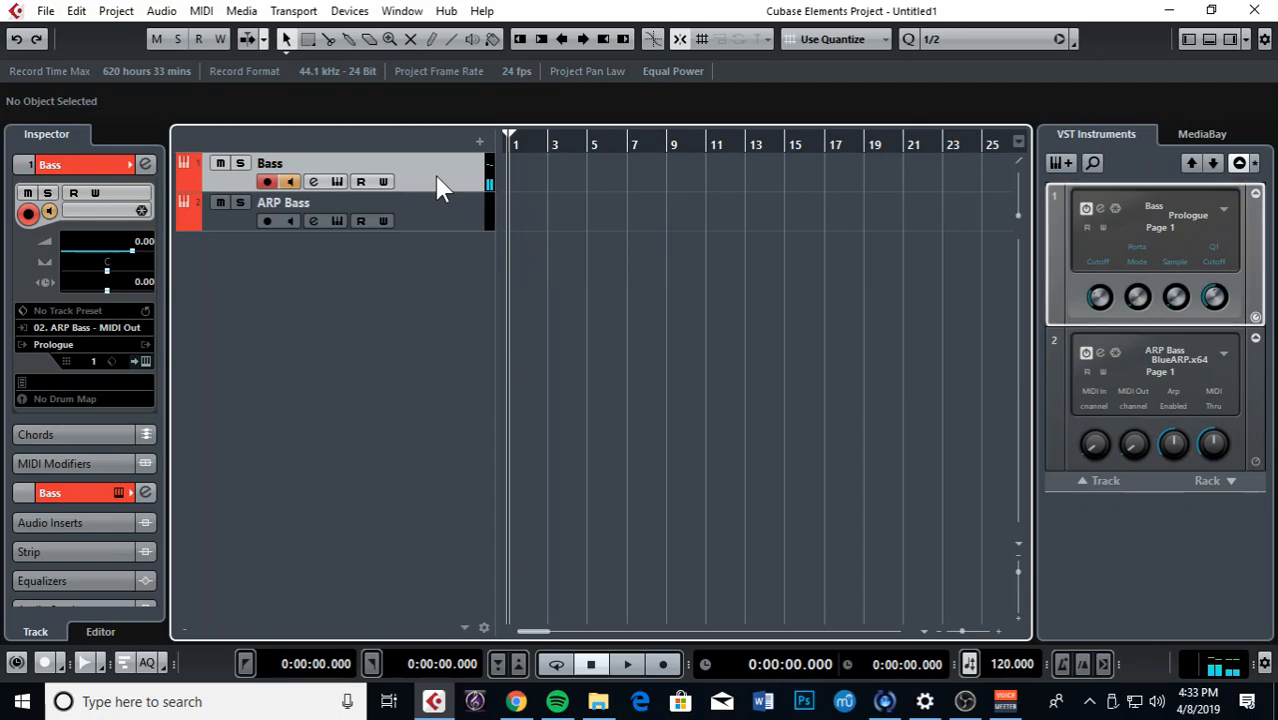
click(428, 206)
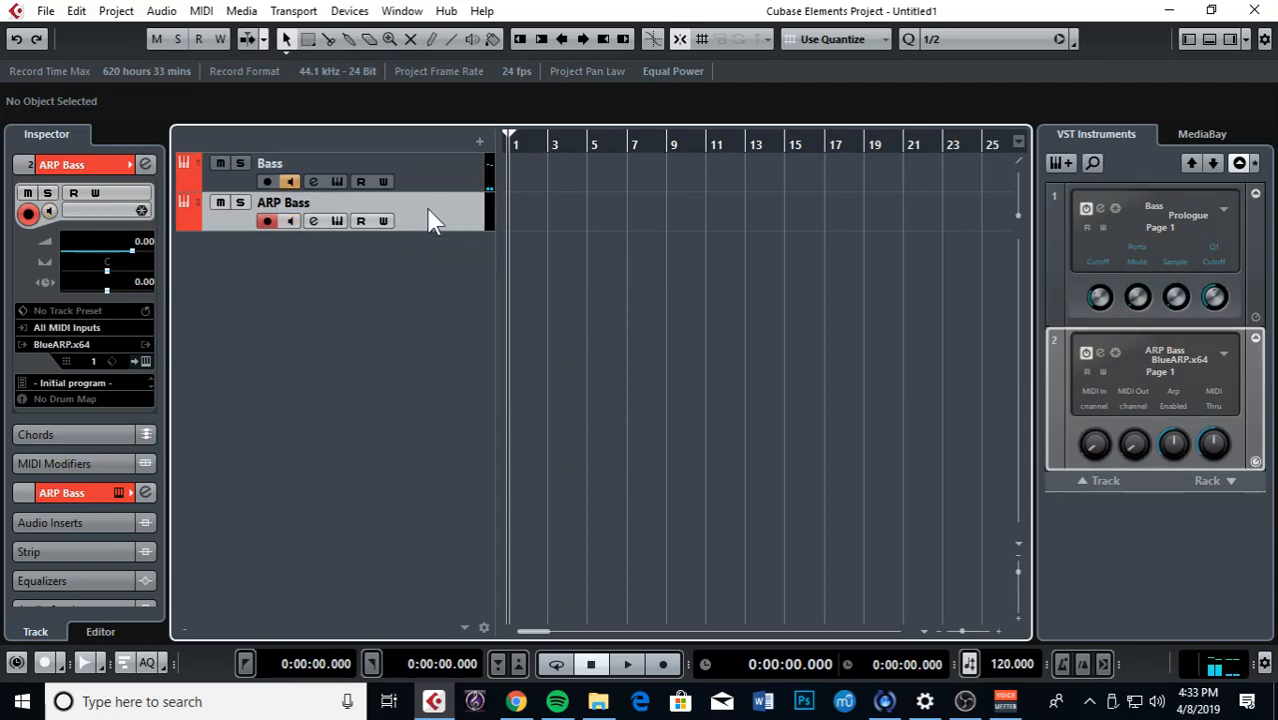
click(543, 140)
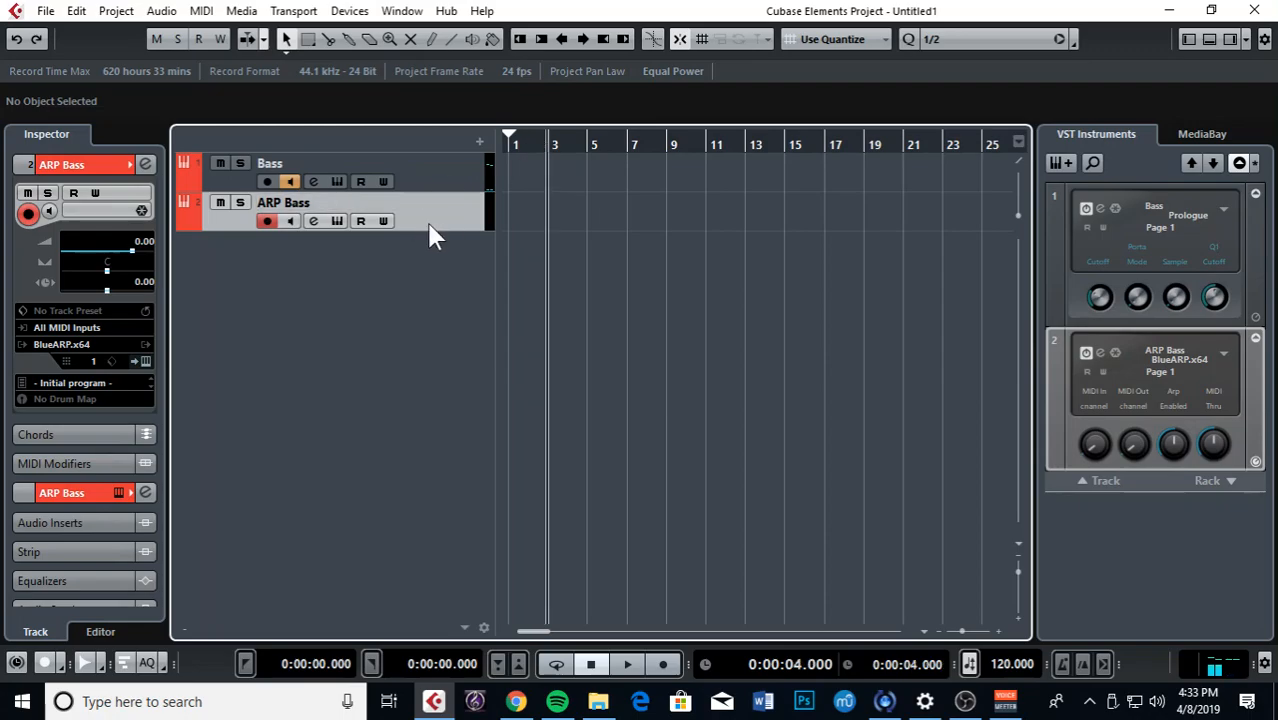
click(443, 178)
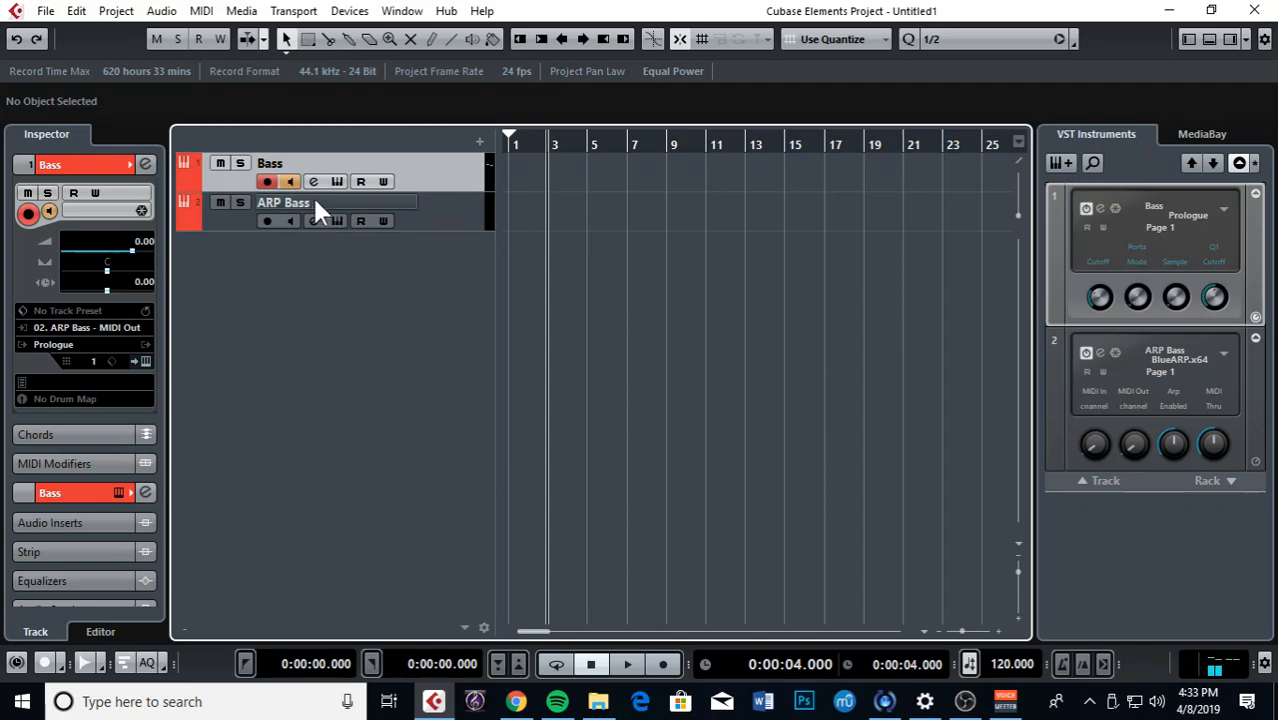
Step: Drag the ARP Bass track's lower edge down to make its row taller
click(454, 200)
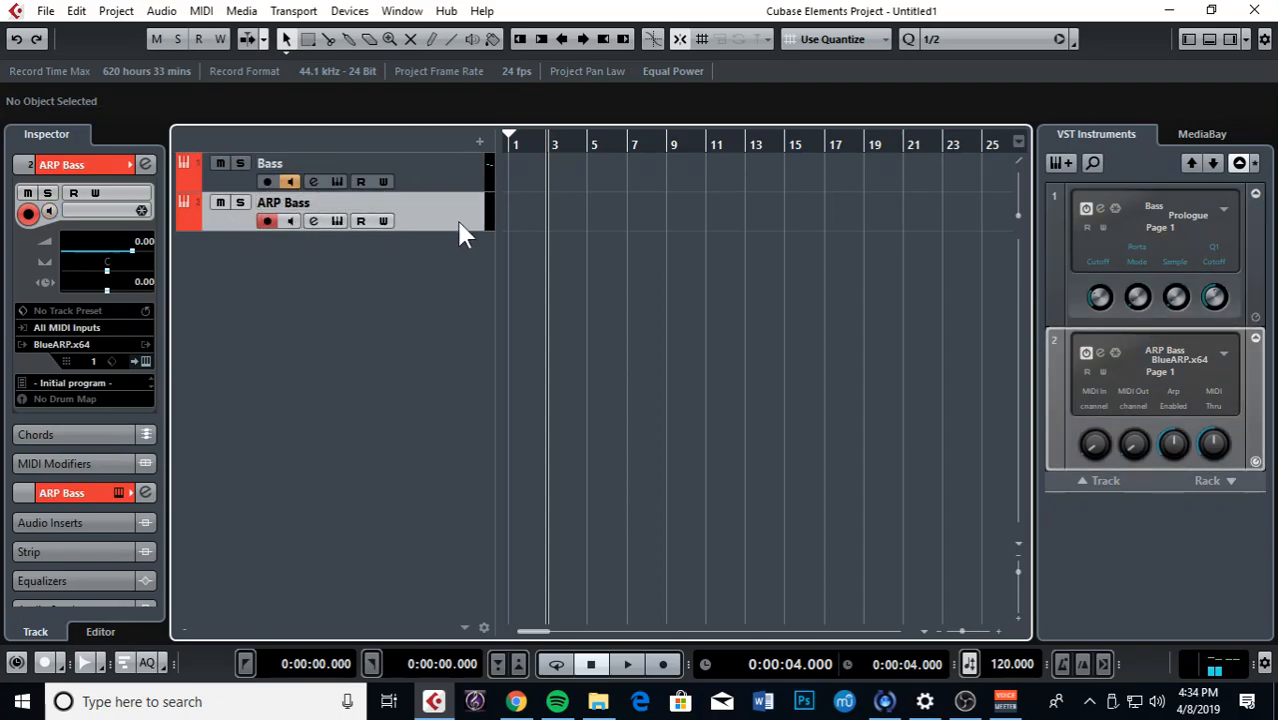
drag(452, 230, 452, 268)
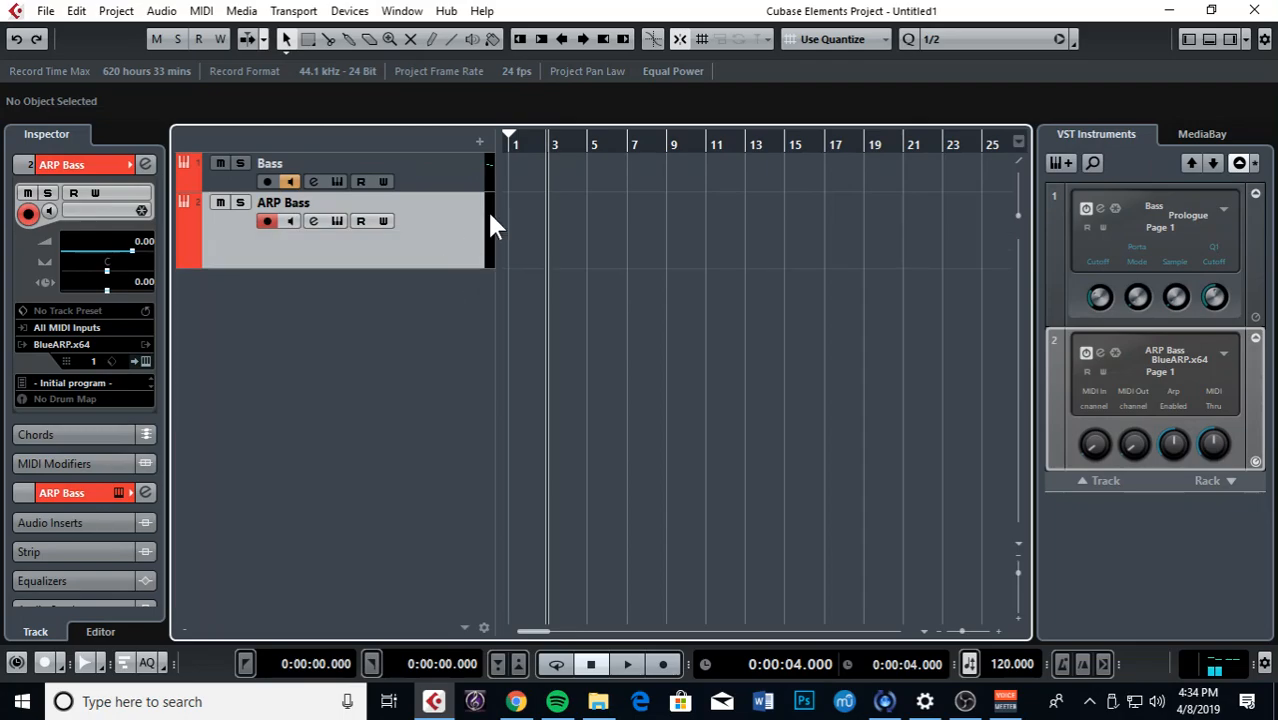
click(443, 183)
click(427, 222)
Step: Open and close the BlueARP editor for ARP Bass and the Bass instrument window
click(337, 221)
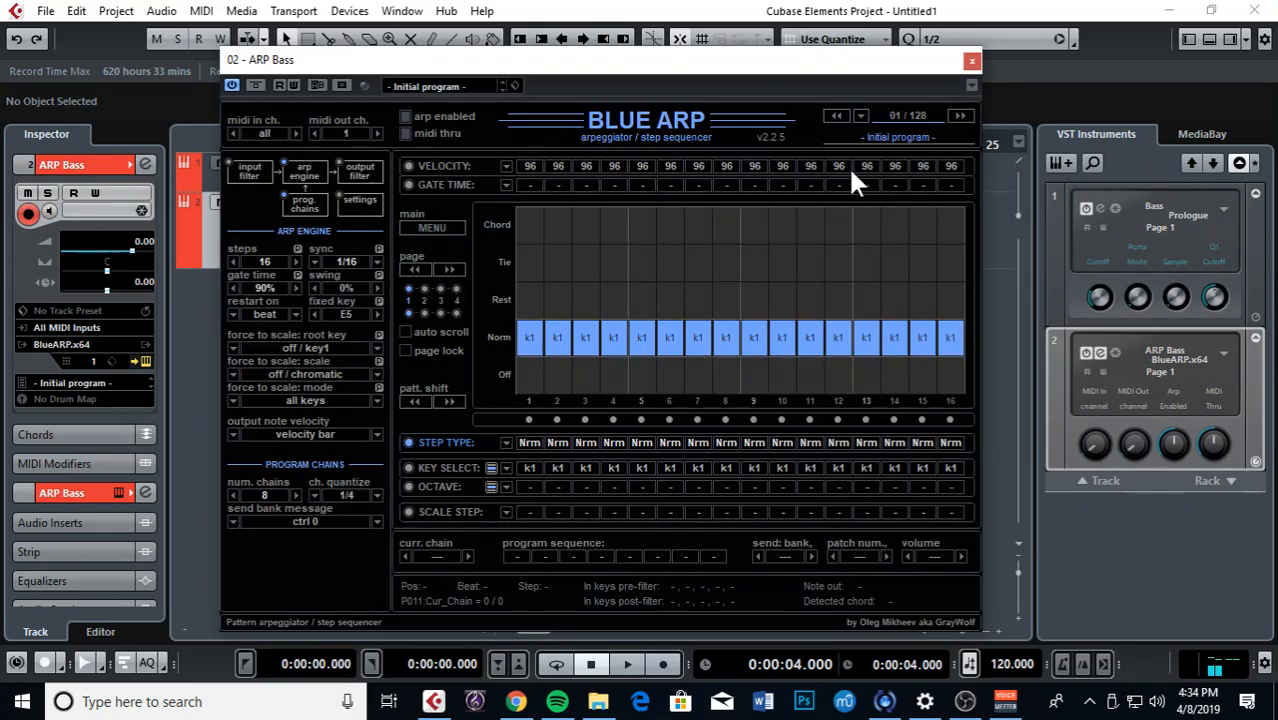
click(971, 59)
click(450, 185)
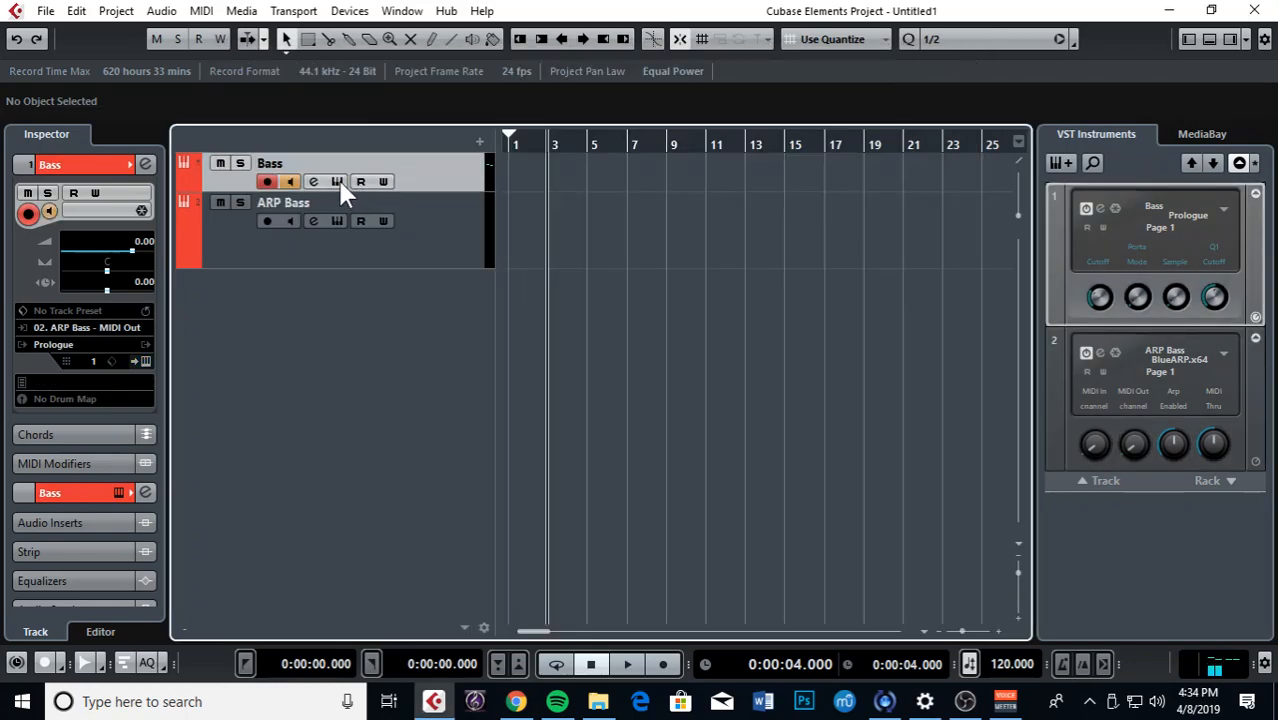
click(338, 181)
click(1129, 312)
Step: Recheck the BlueARP editor and Bass window, close both, and reselect ARP Bass
click(427, 243)
click(337, 221)
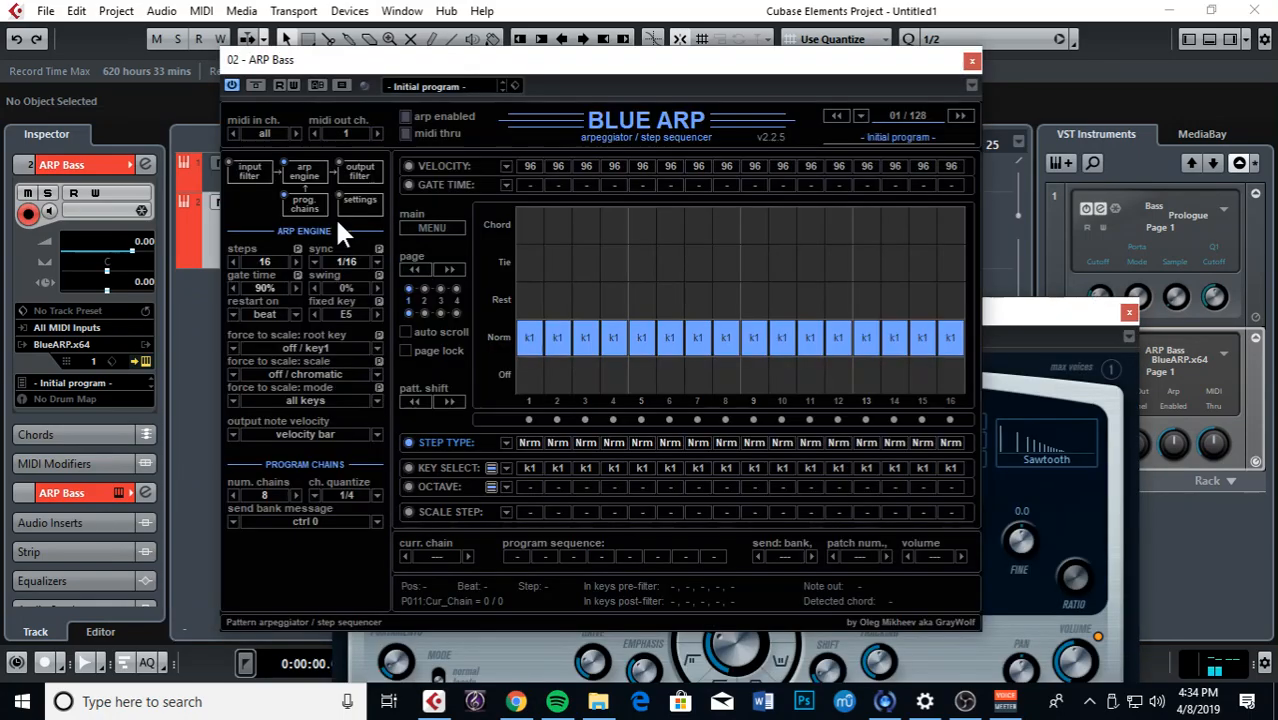
click(971, 62)
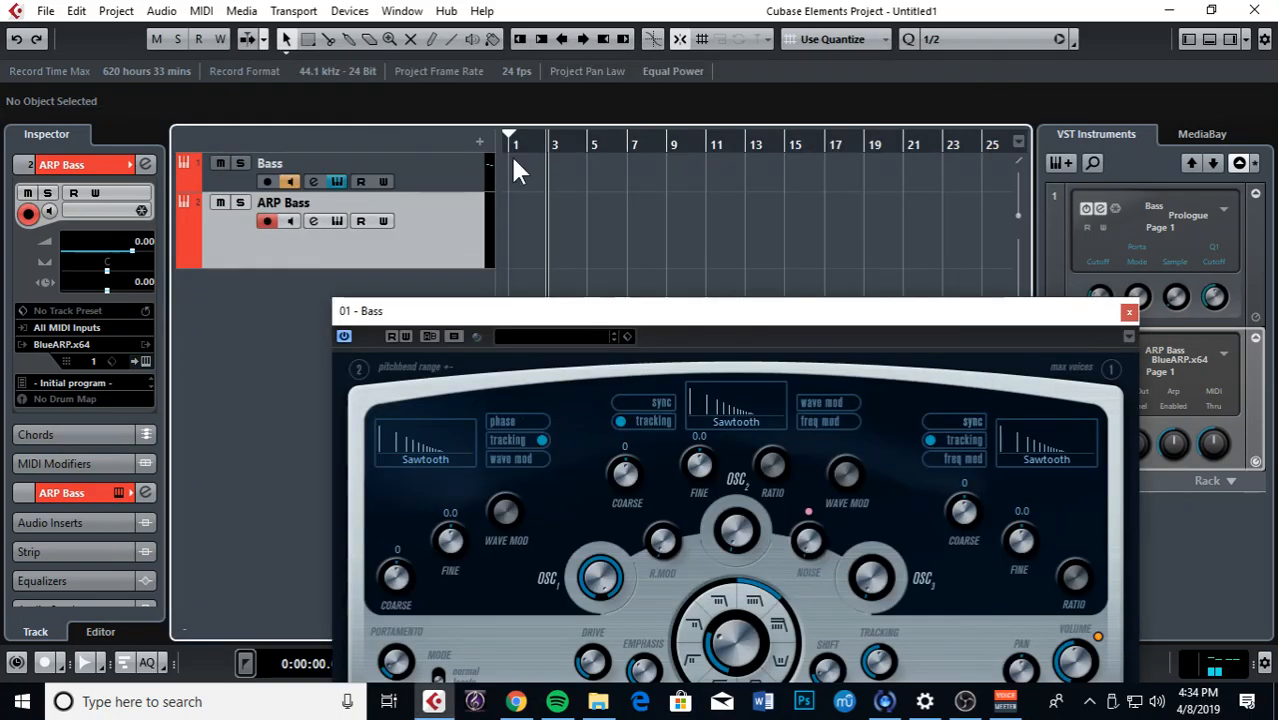
click(430, 190)
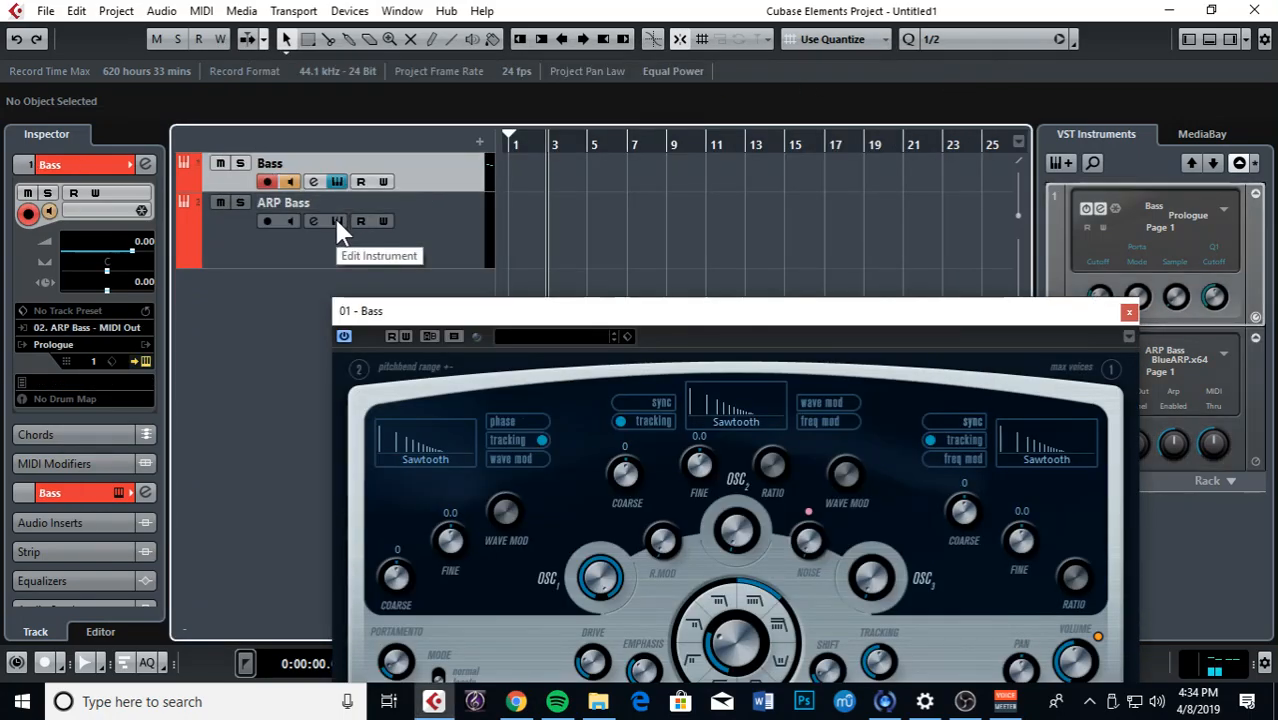
click(336, 220)
click(971, 61)
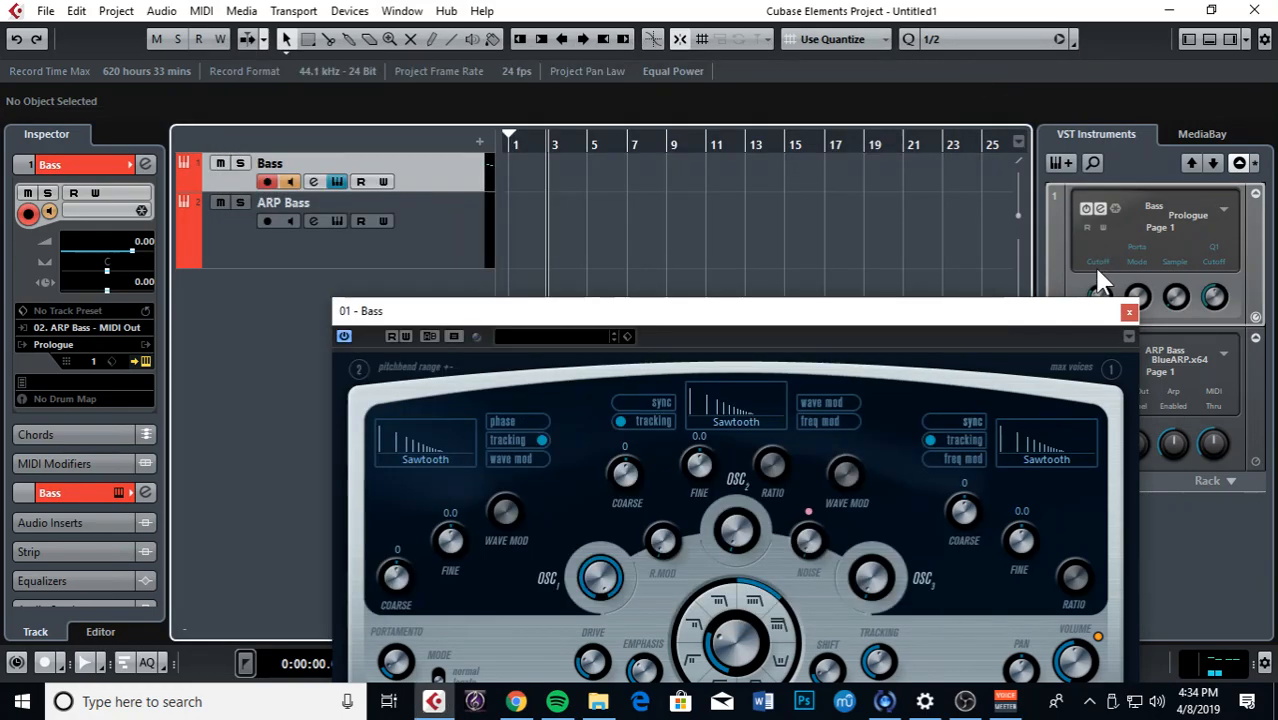
click(1128, 313)
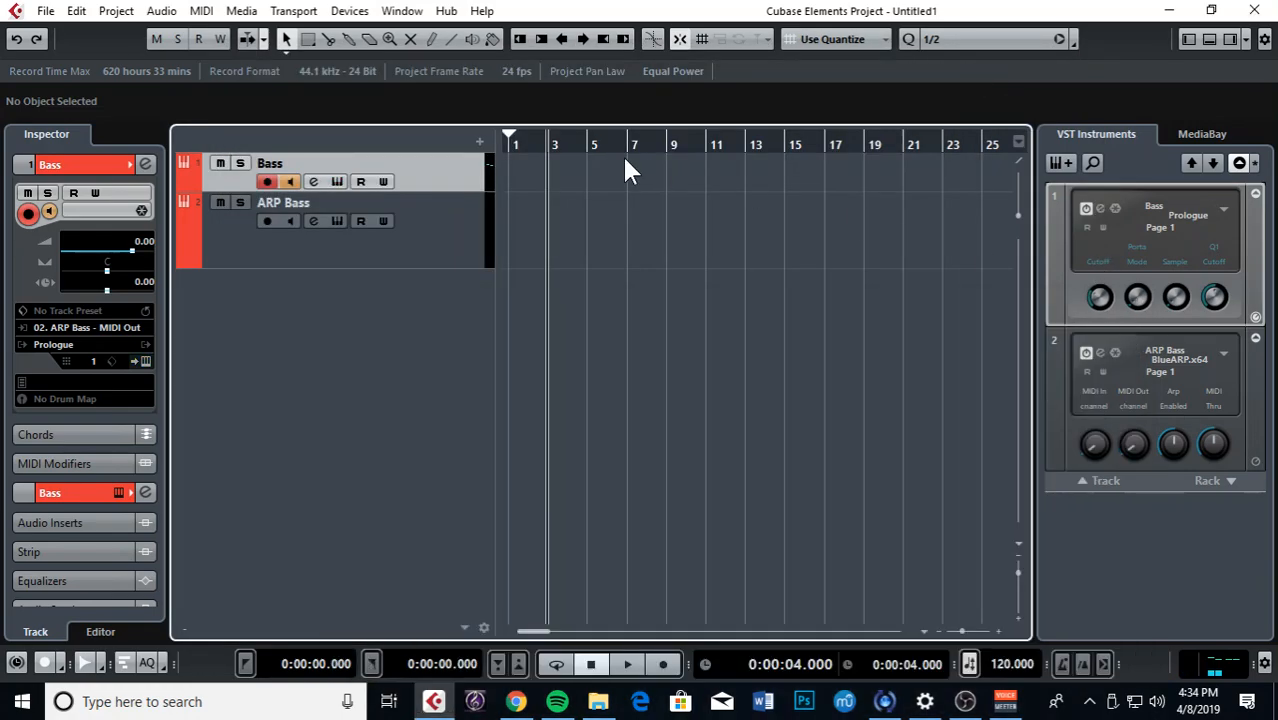
click(424, 228)
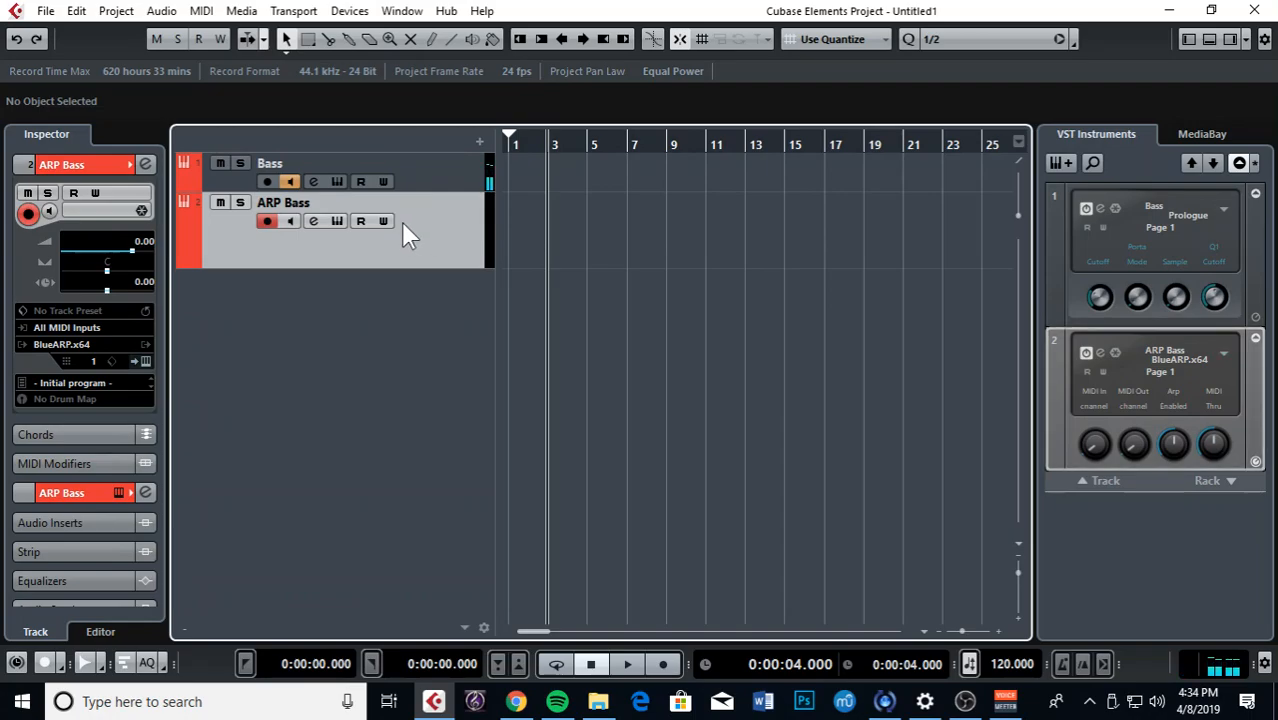
Step: Open ARP Bass's BlueARP editor, move it right, and switch to the default (blue) skin
click(335, 221)
drag(605, 62, 820, 69)
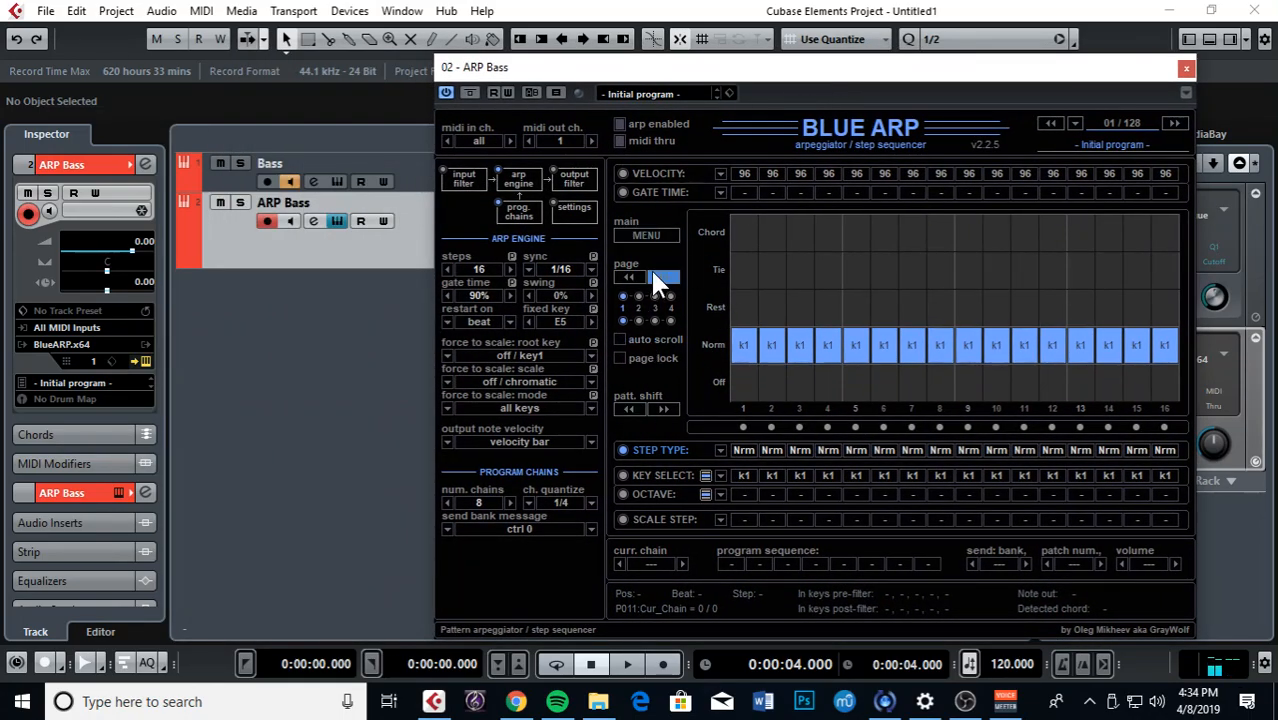
click(622, 236)
mouse_move(693, 345)
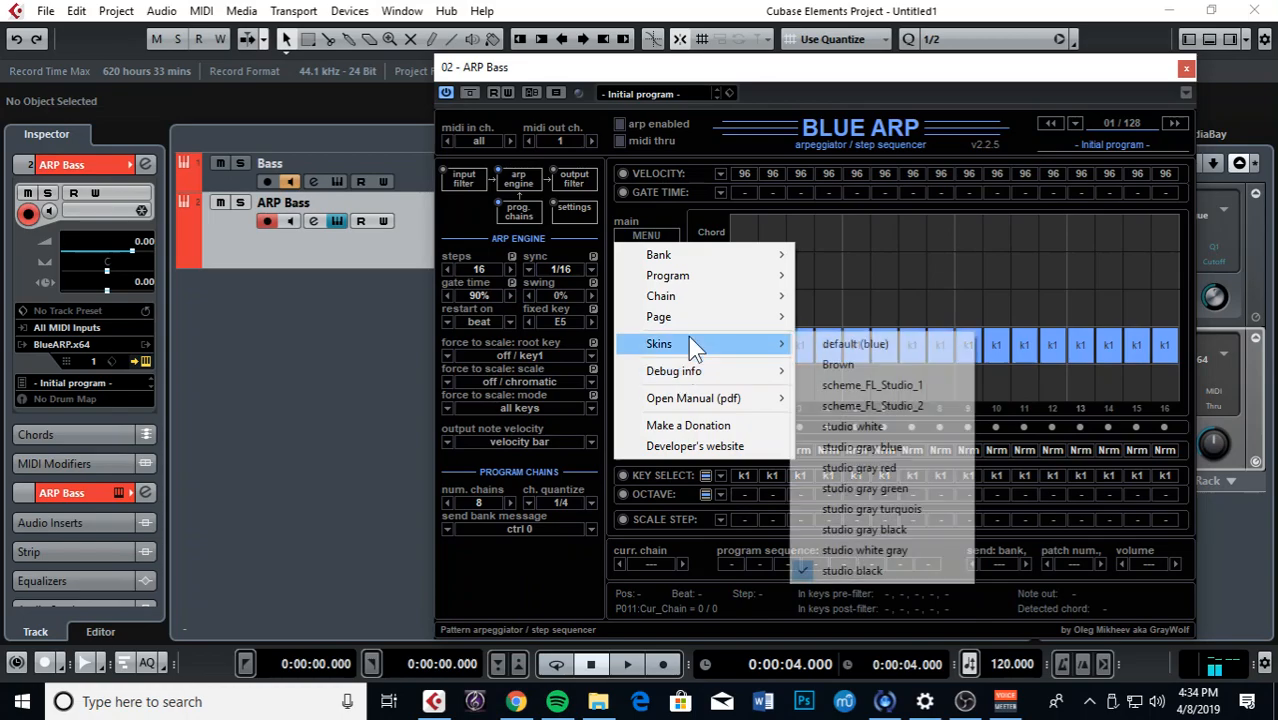
click(856, 344)
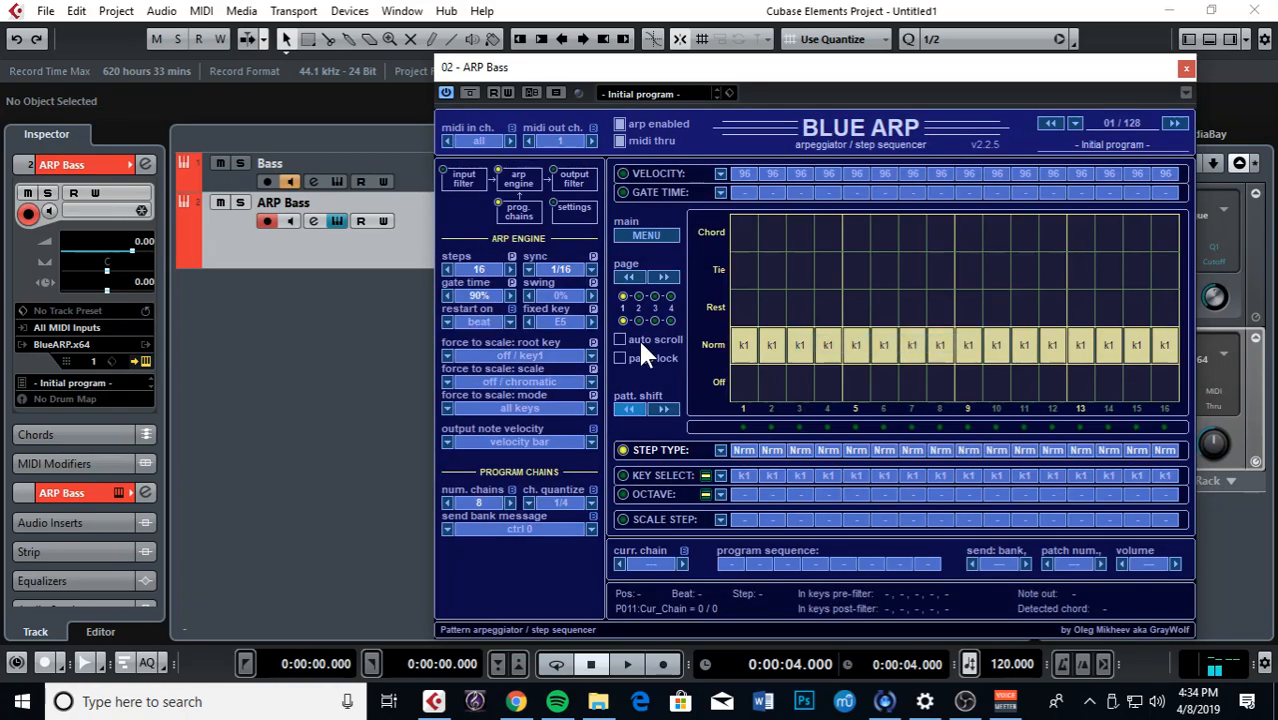
Step: Switch BlueARP's skin back to studio black
click(647, 239)
mouse_move(705, 345)
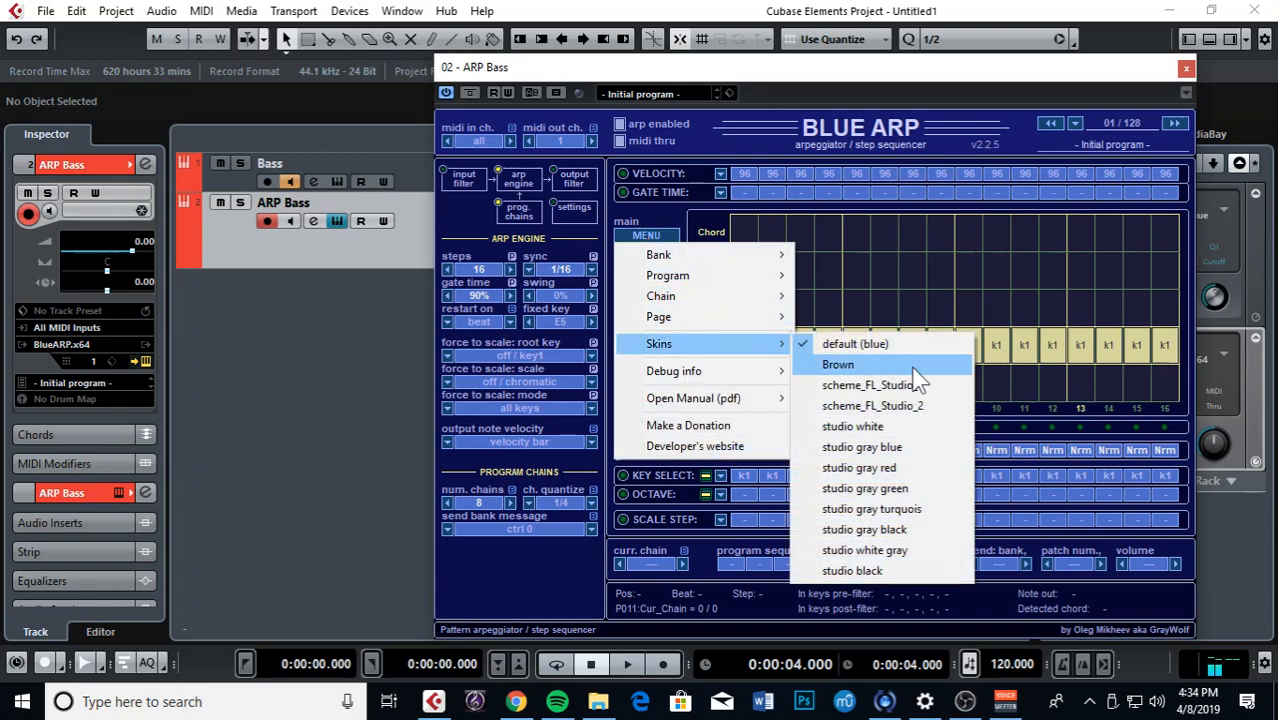
click(925, 572)
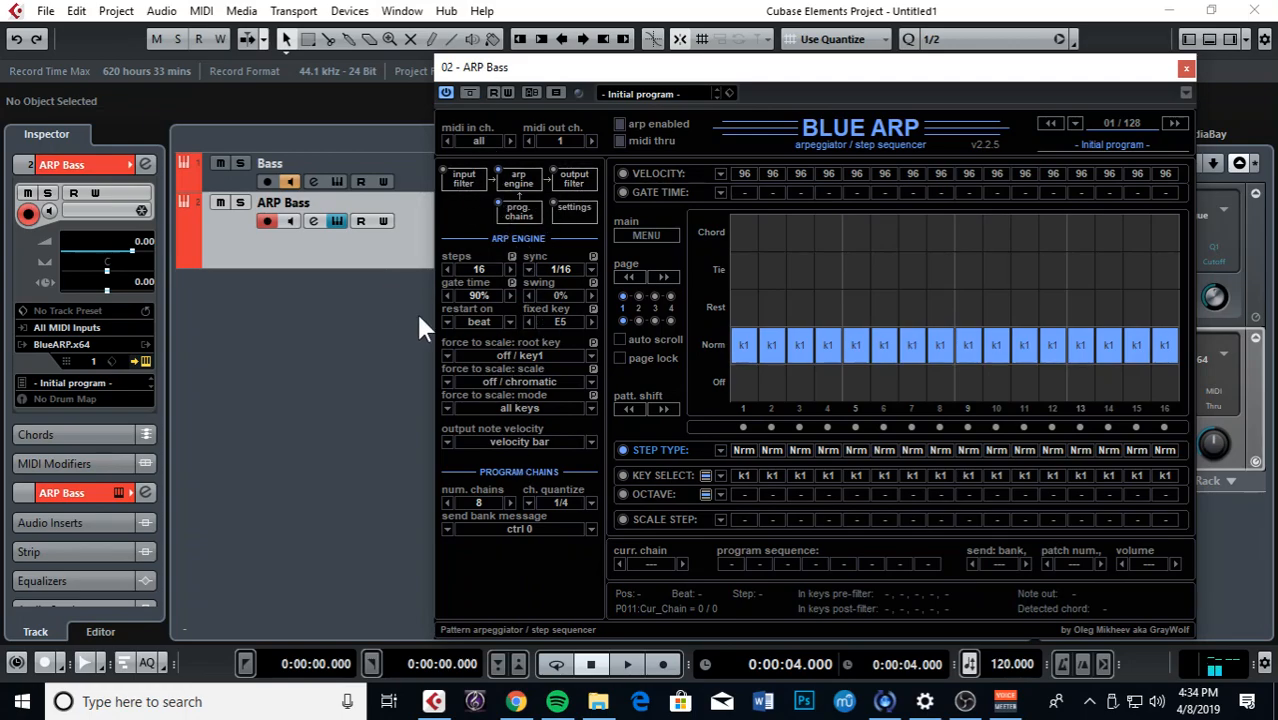
Step: Show BlueARP's scale-step grid for editing after checking the input filter settings
click(472, 177)
click(505, 177)
click(664, 520)
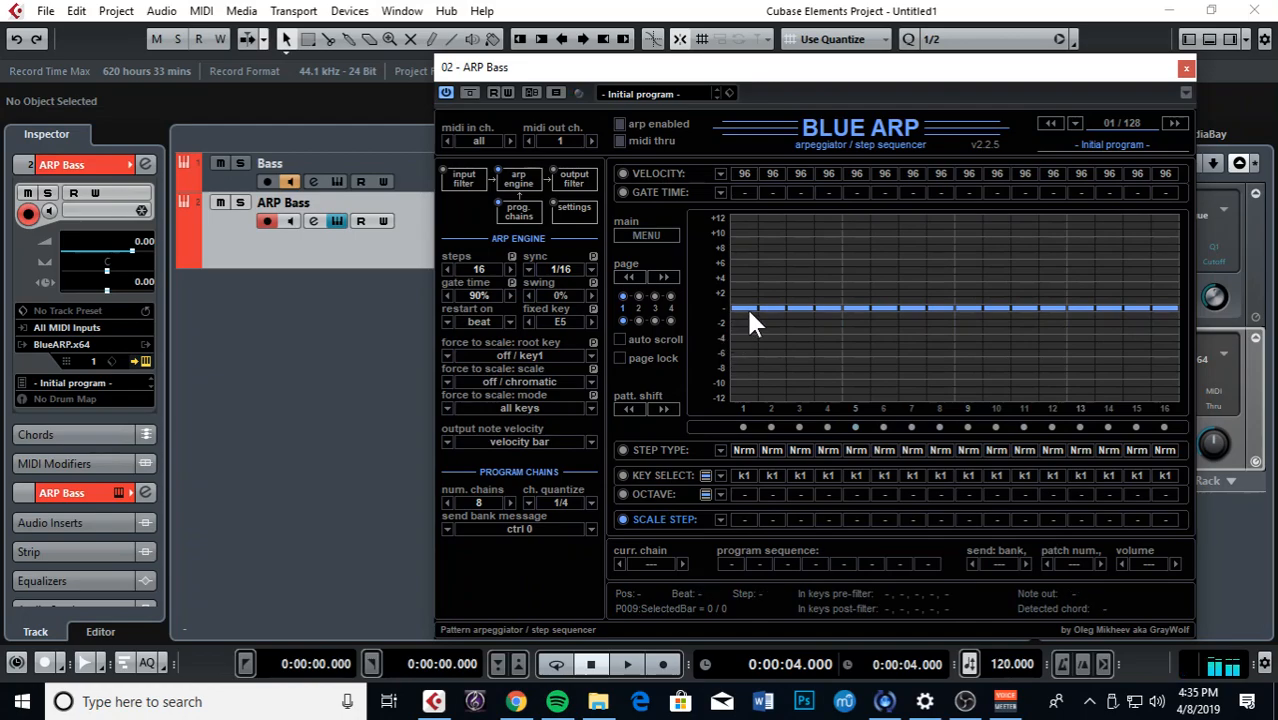
Step: Raise steps 2, 4, 6, 7, 10, 11, 13, 14, then drag along row 0 to flatten every step
drag(770, 292, 772, 286)
click(828, 270)
click(883, 293)
click(913, 263)
click(996, 292)
click(1024, 263)
click(1080, 277)
click(1108, 270)
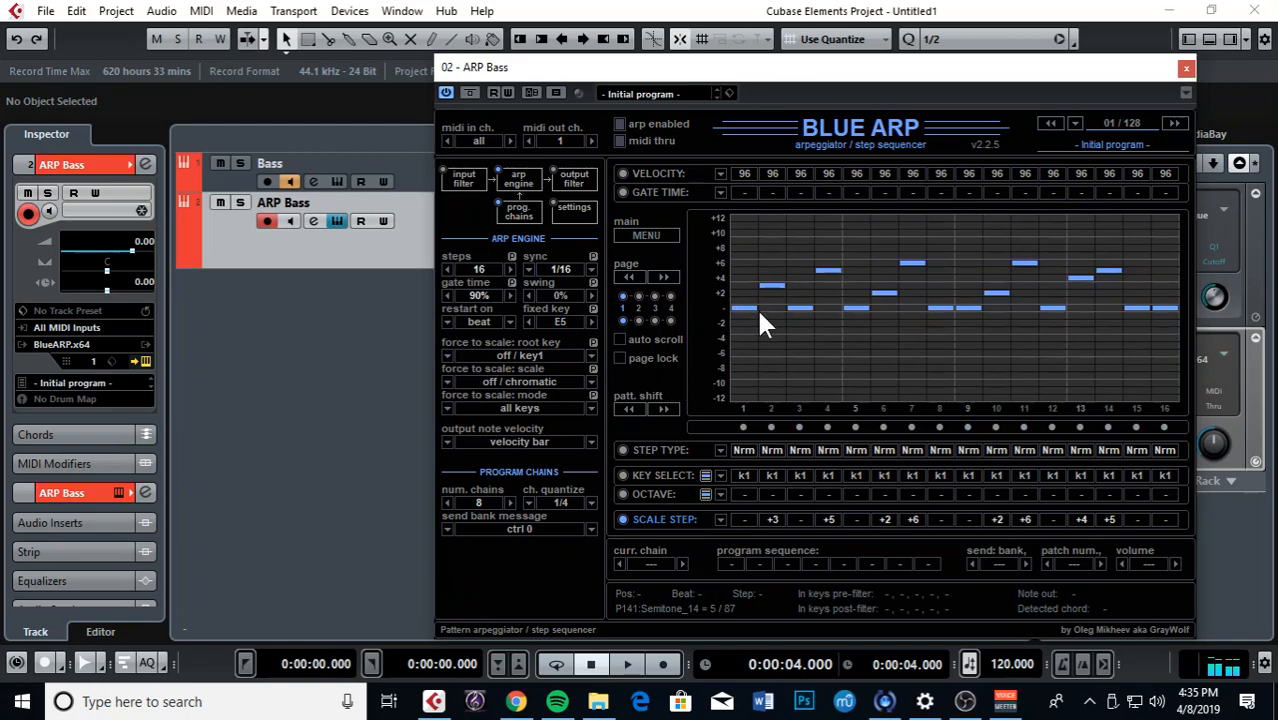
drag(763, 309, 1143, 318)
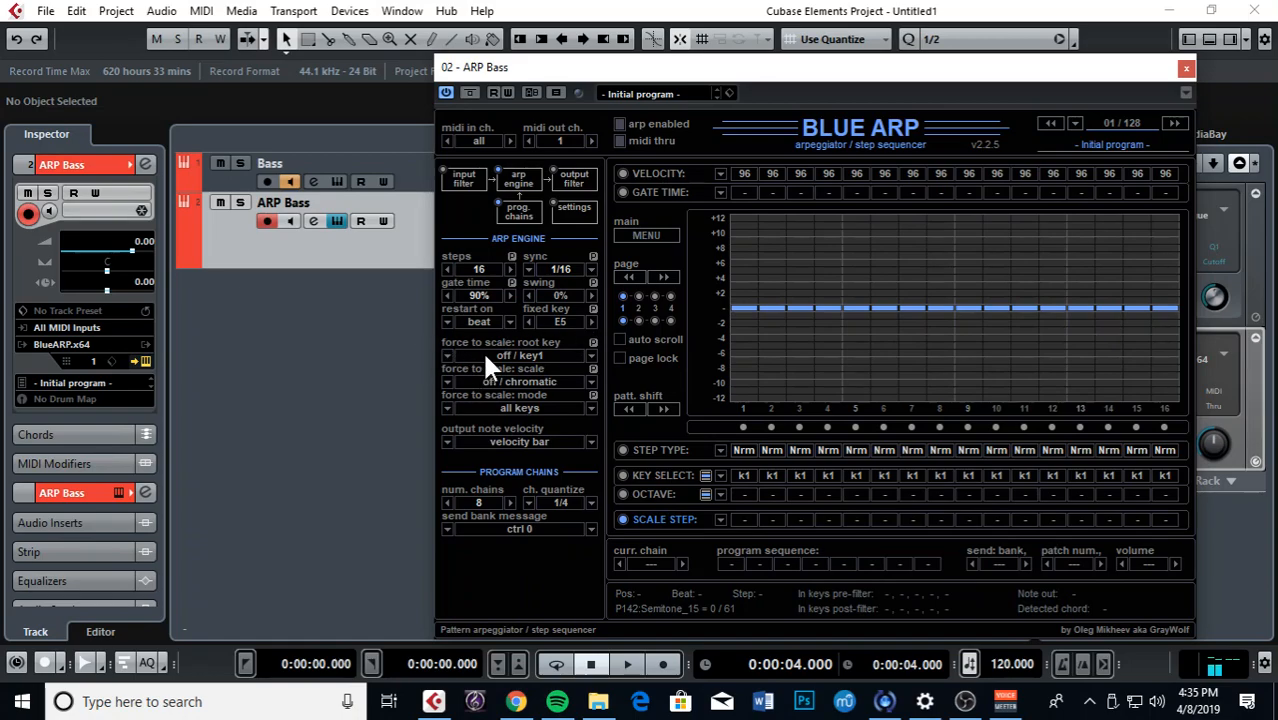
Step: Force BlueARP notes to the minor scale with a fixed E root, and raise step 2 to +7
click(449, 358)
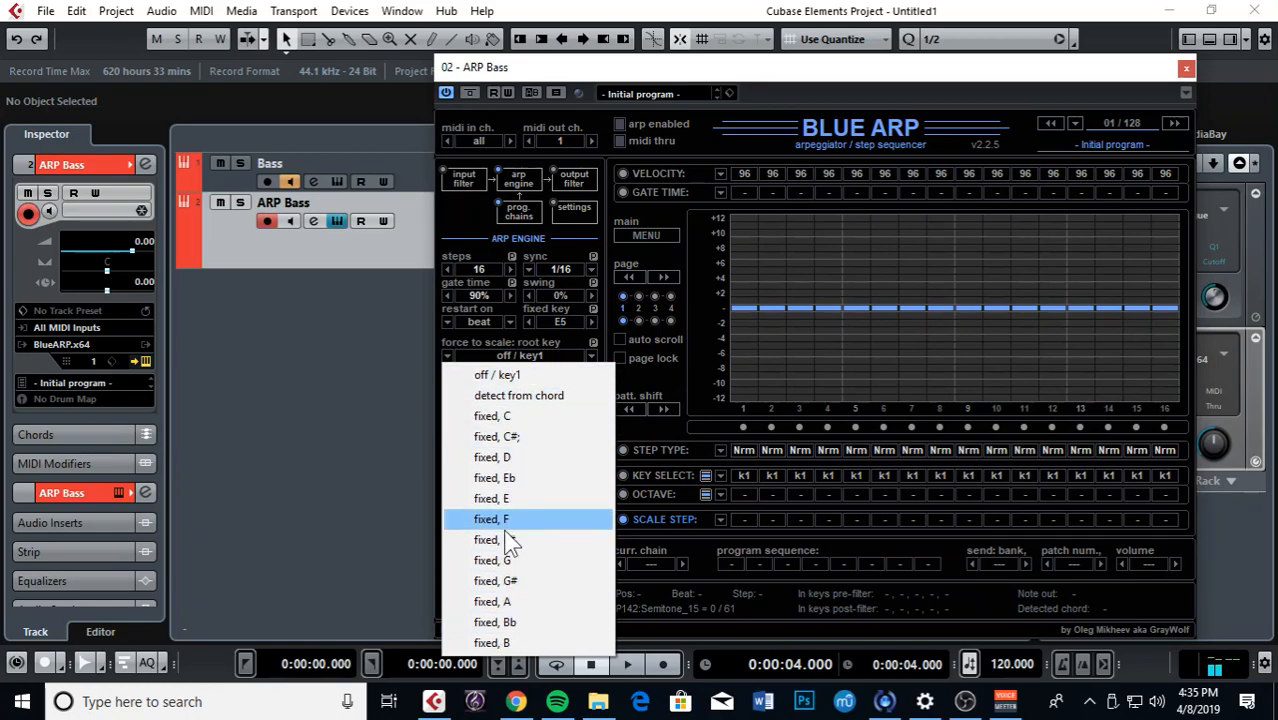
click(566, 350)
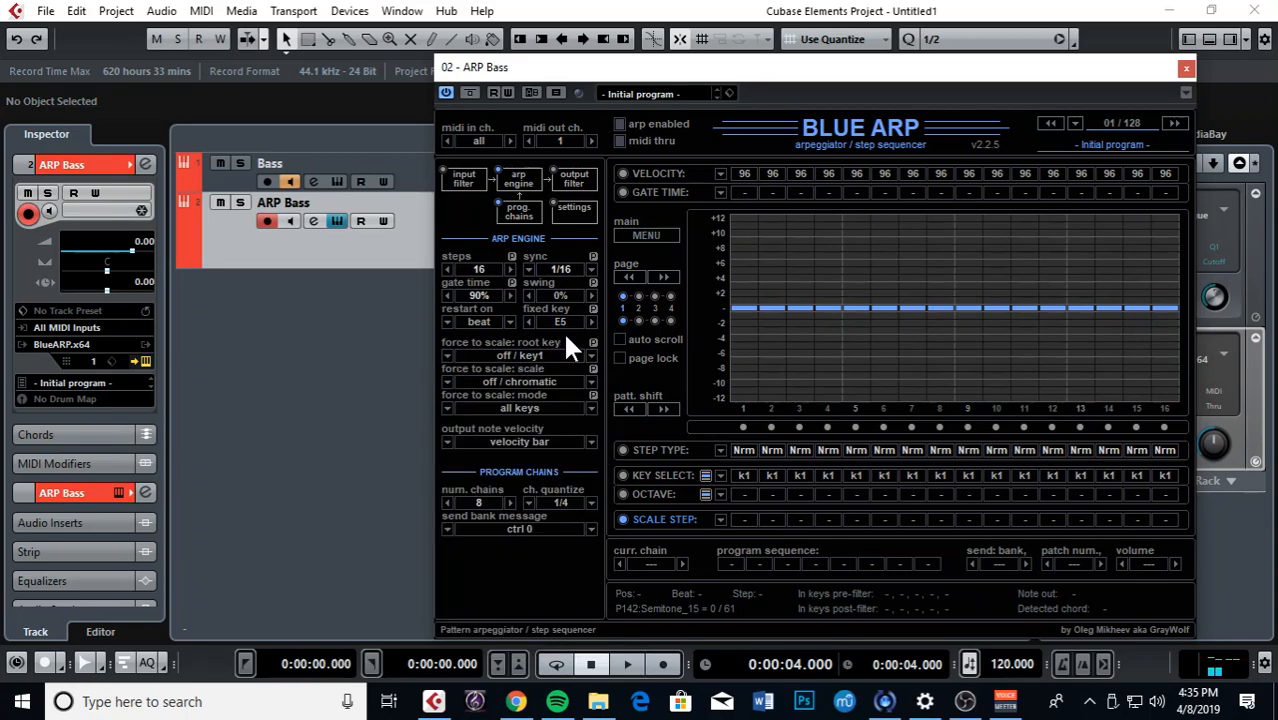
click(448, 378)
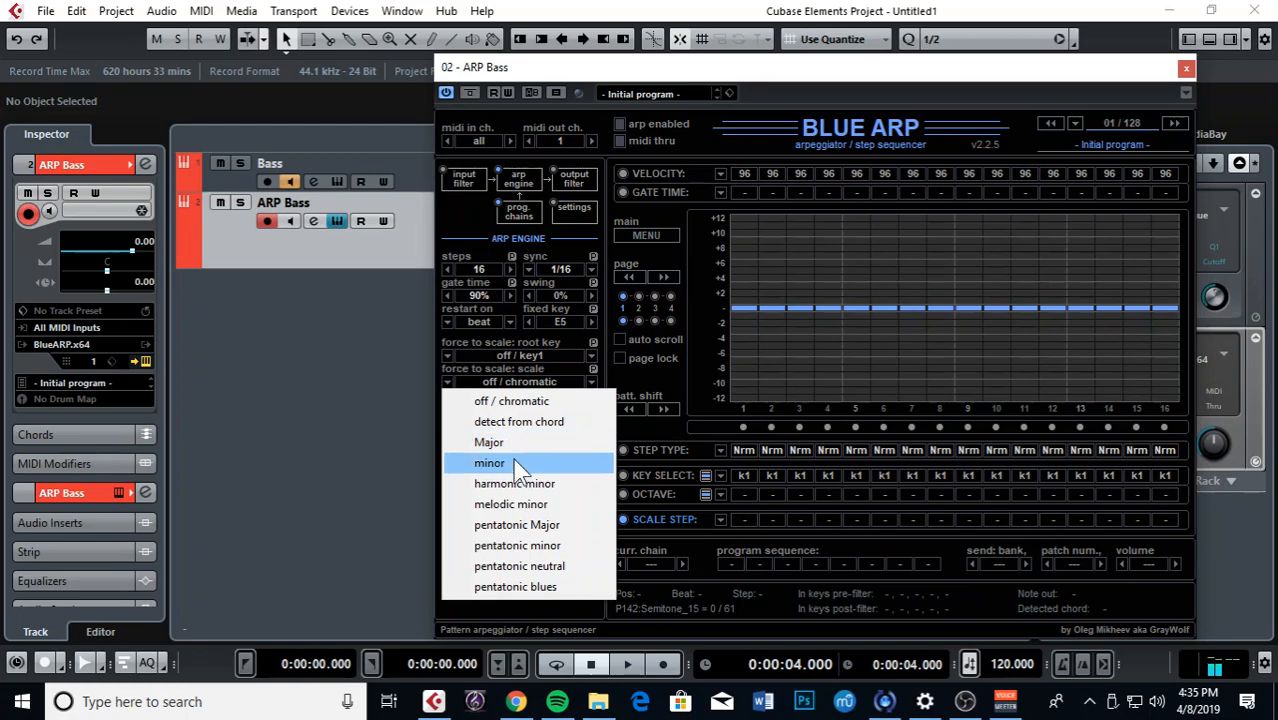
click(513, 461)
click(449, 356)
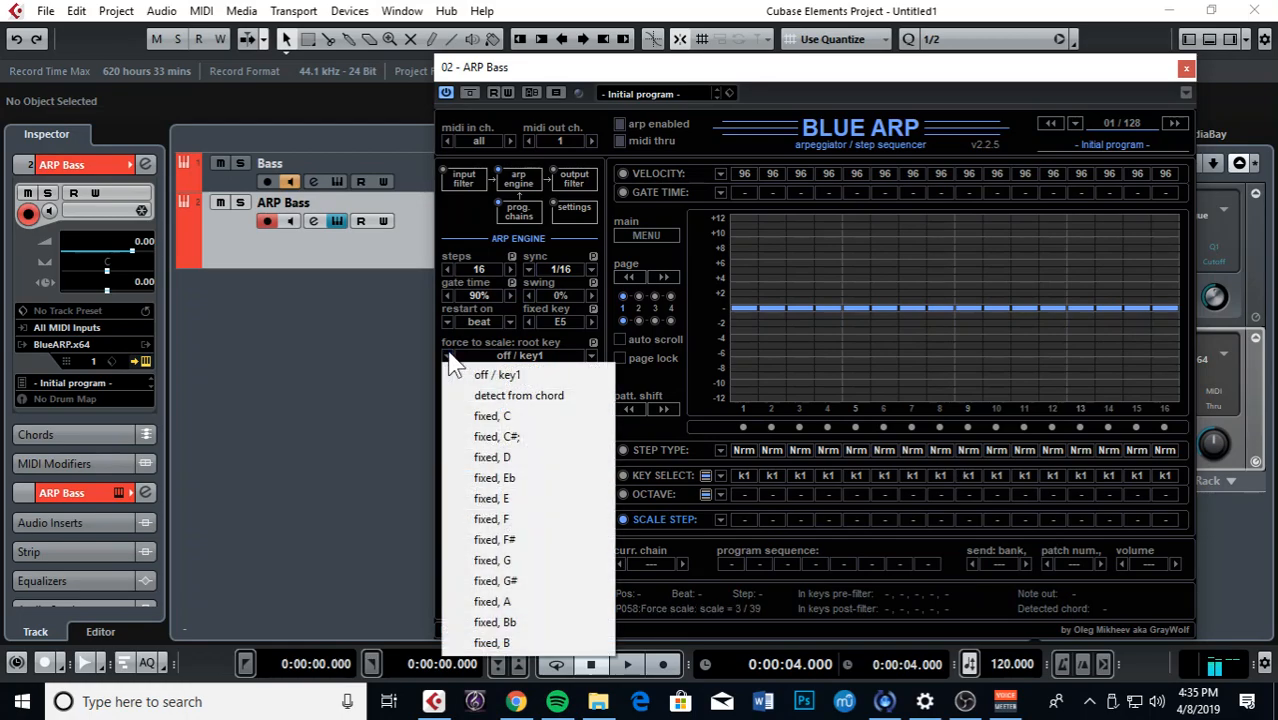
click(519, 499)
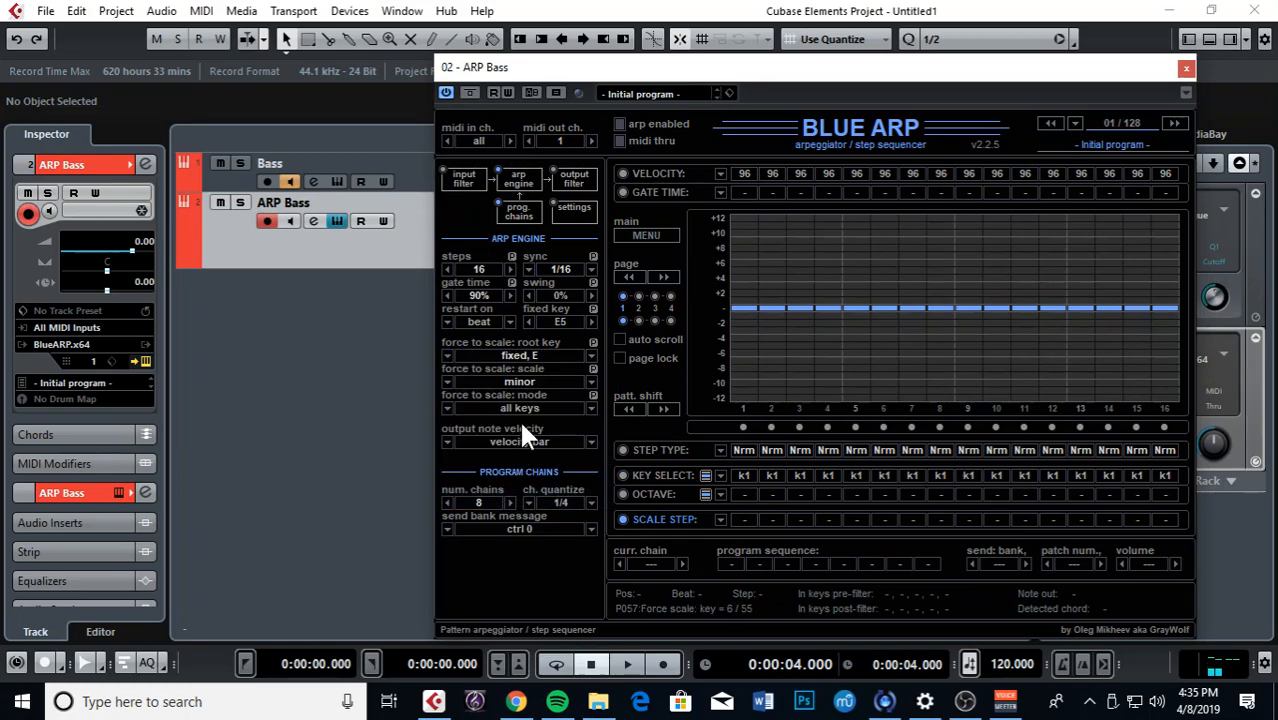
click(772, 256)
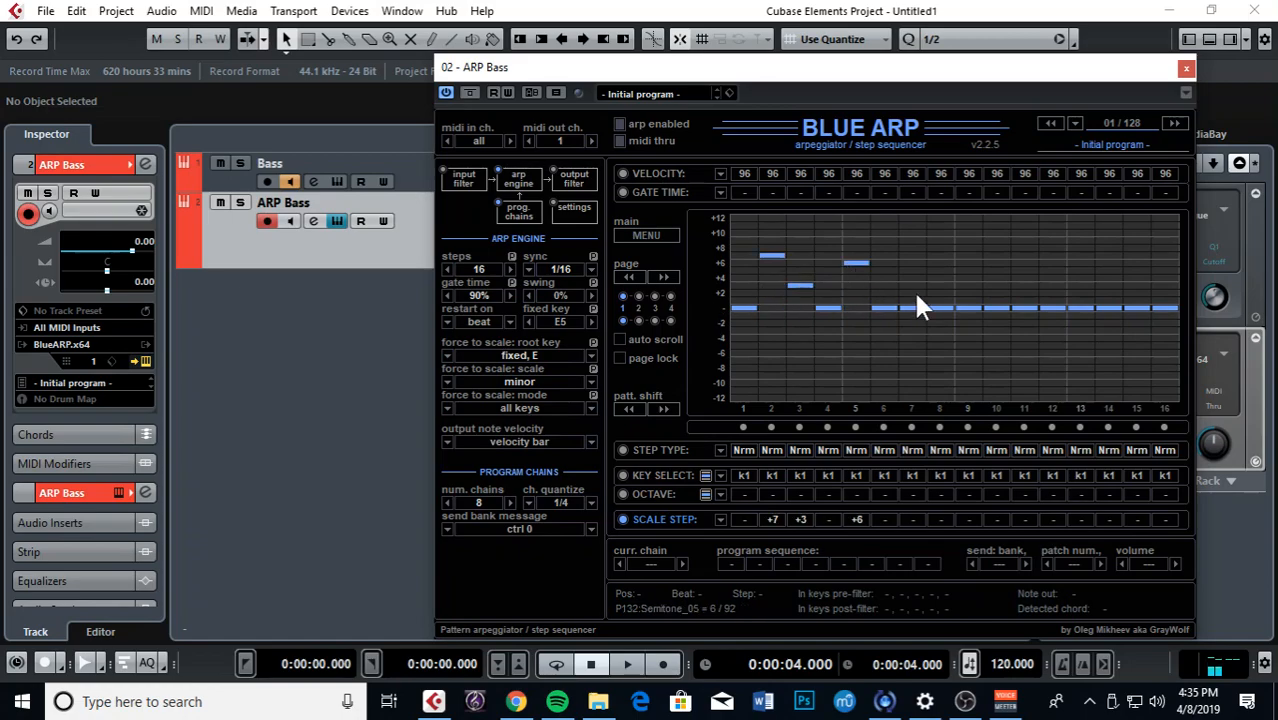
Step: Set step 14 to +6 and steps 11–12 to +3, then show the step type grid
drag(1028, 286, 1046, 285)
click(1112, 261)
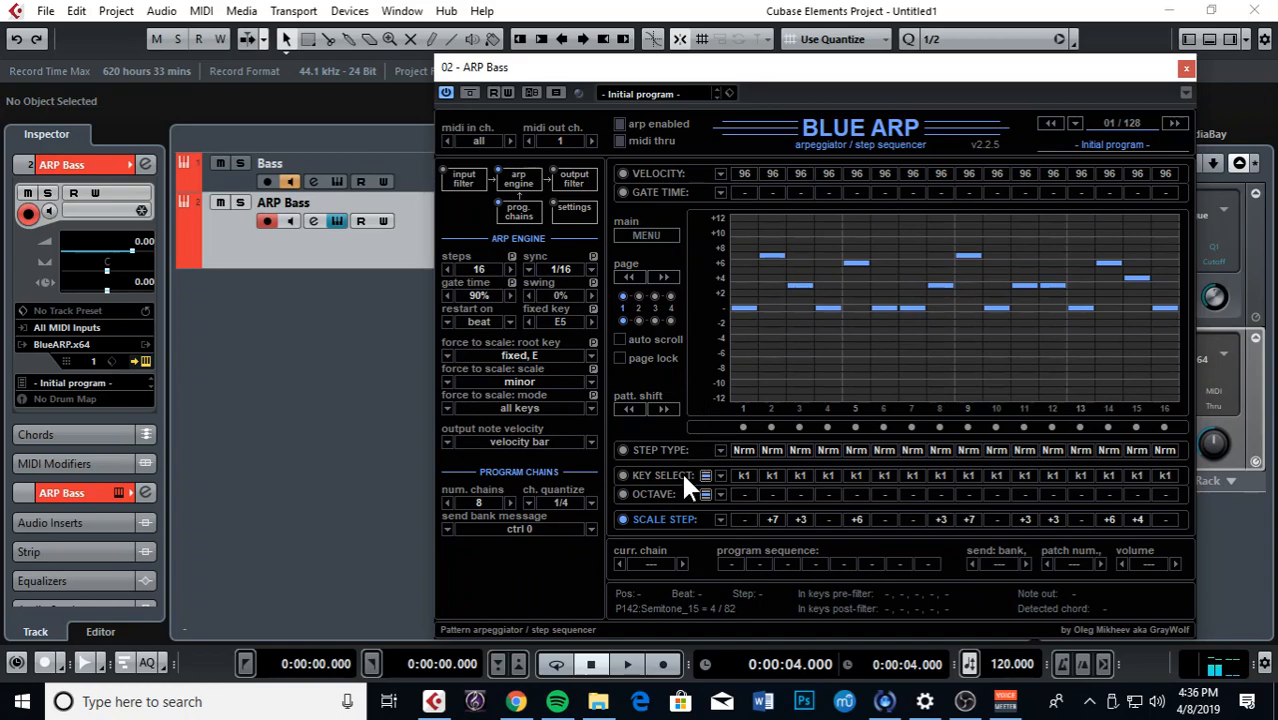
click(655, 449)
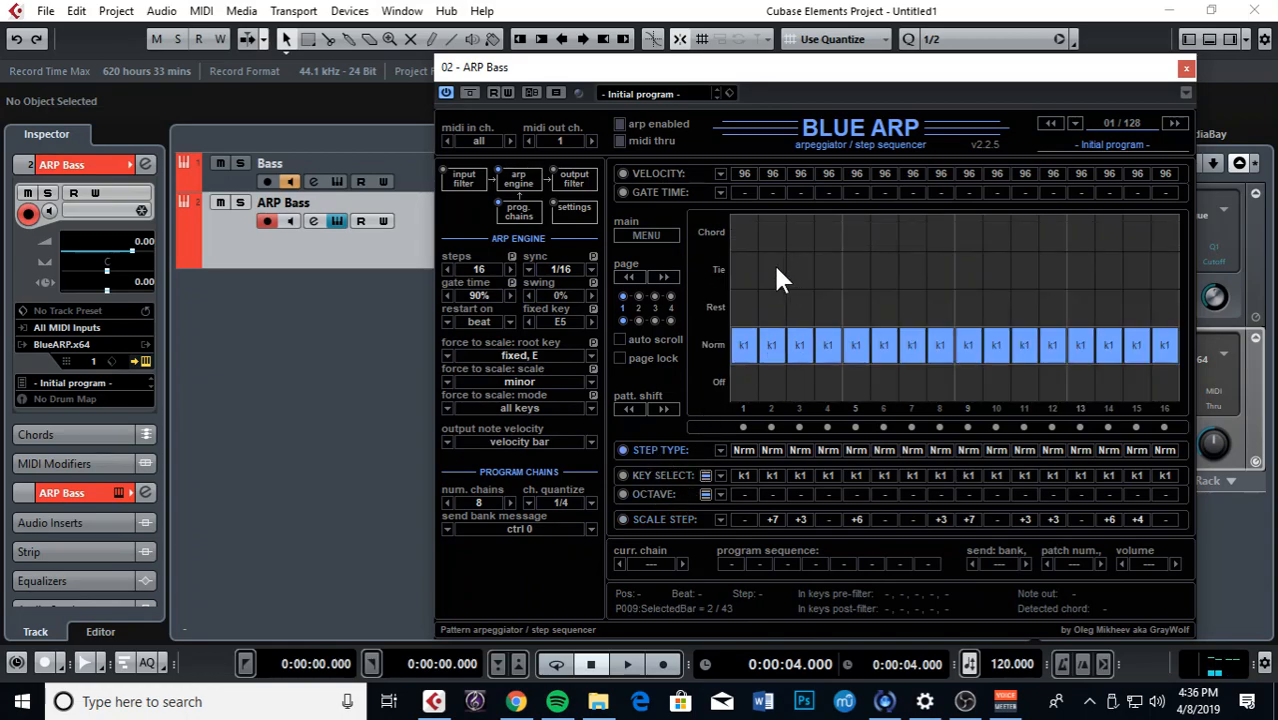
Step: Tie BlueARP steps 2–3 and 6–7, then set them back to normal notes
drag(776, 268, 794, 270)
mouse_move(775, 343)
mouse_down()
mouse_move(794, 346)
mouse_move(784, 302)
mouse_move(797, 272)
mouse_up()
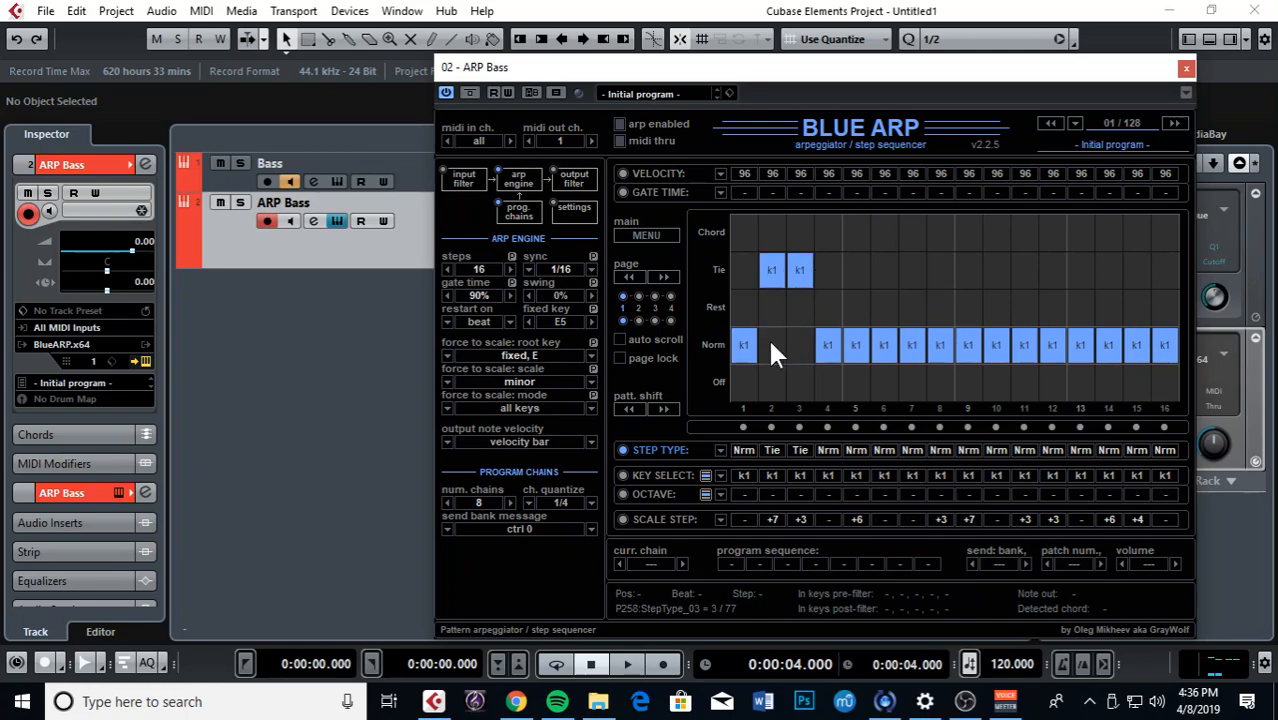
drag(774, 343, 802, 348)
drag(881, 282, 912, 280)
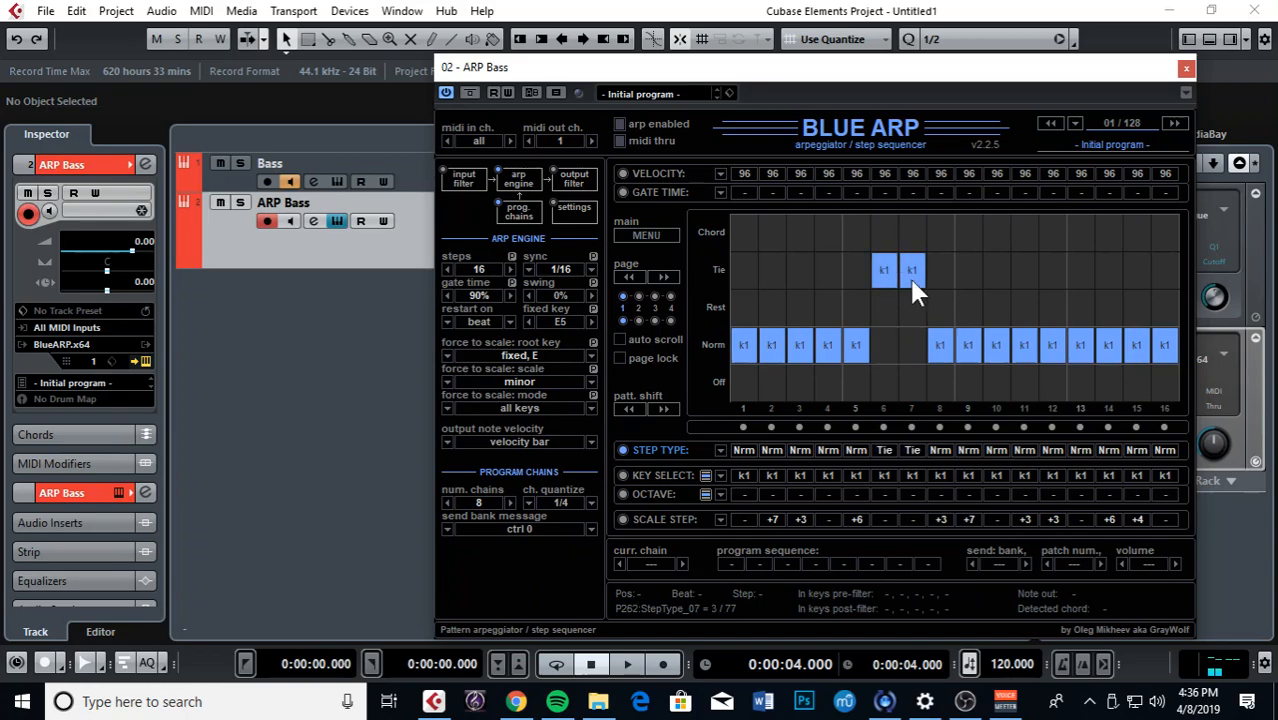
drag(888, 350, 838, 352)
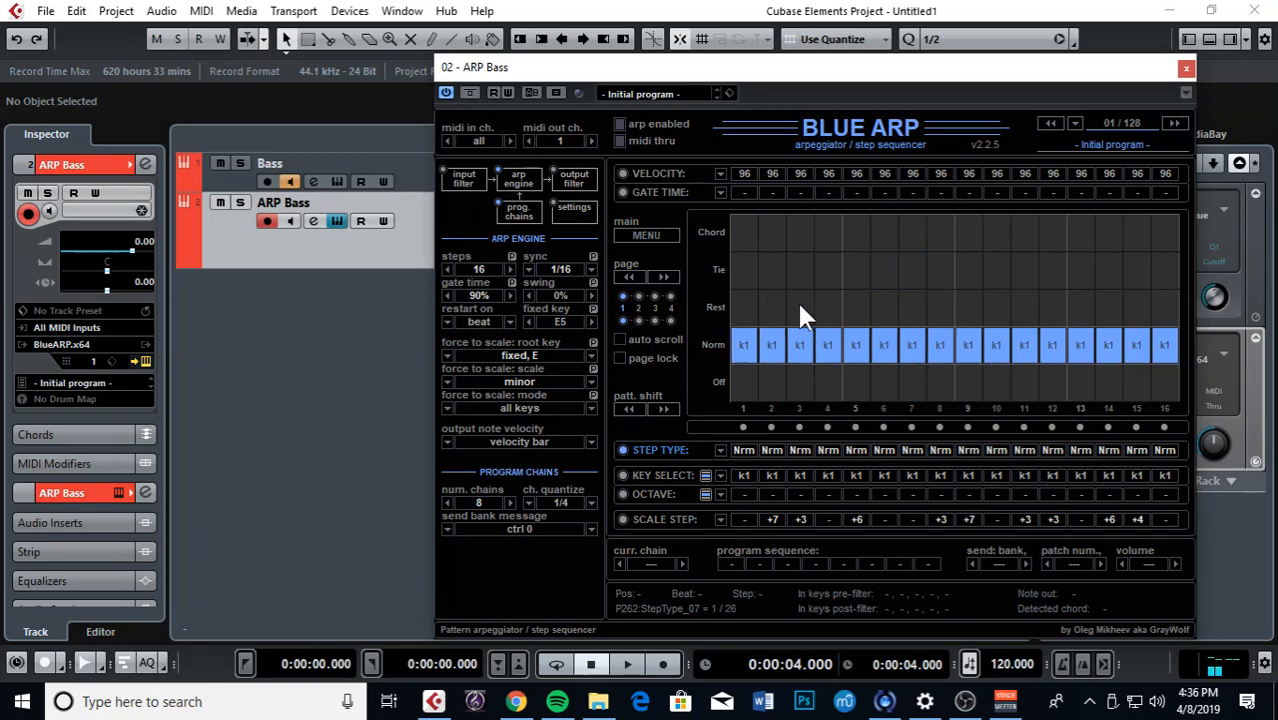
Step: Rest steps 3–4 and 7–8, reset all to Norm, close BlueARP, and rewind the playhead
drag(800, 308, 817, 308)
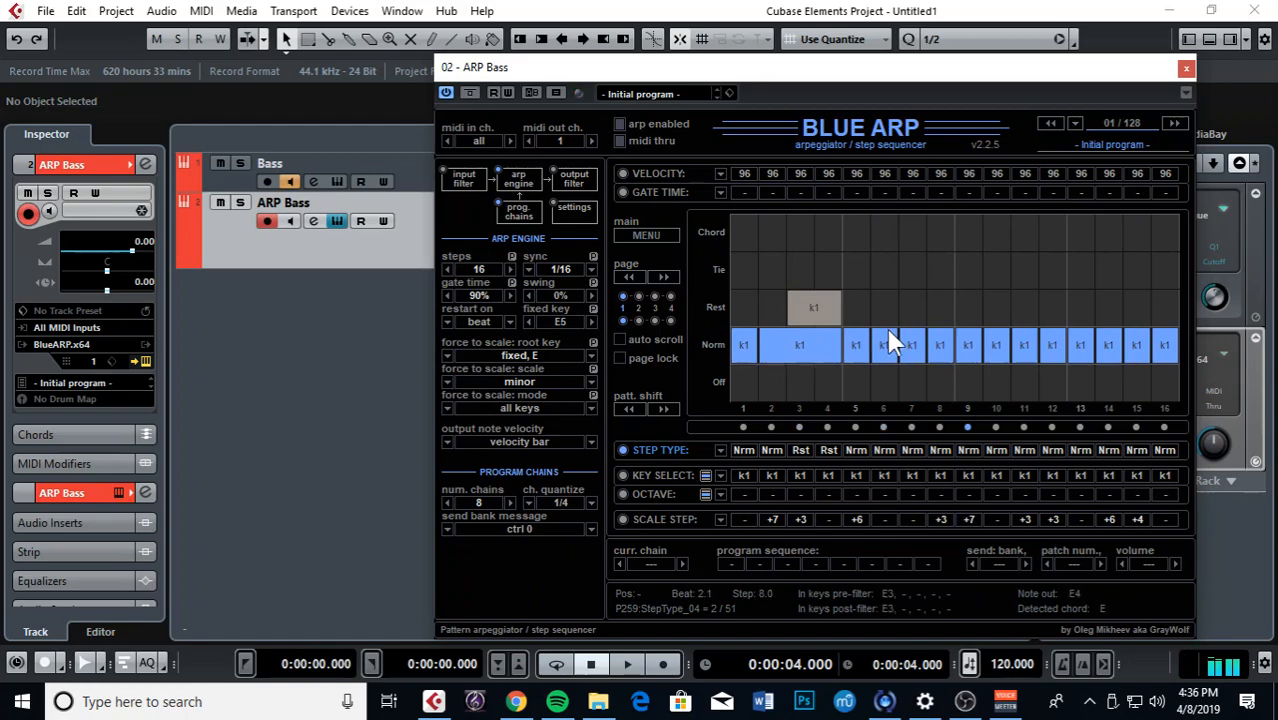
mouse_move(918, 308)
mouse_down()
mouse_move(923, 295)
mouse_move(949, 299)
mouse_up()
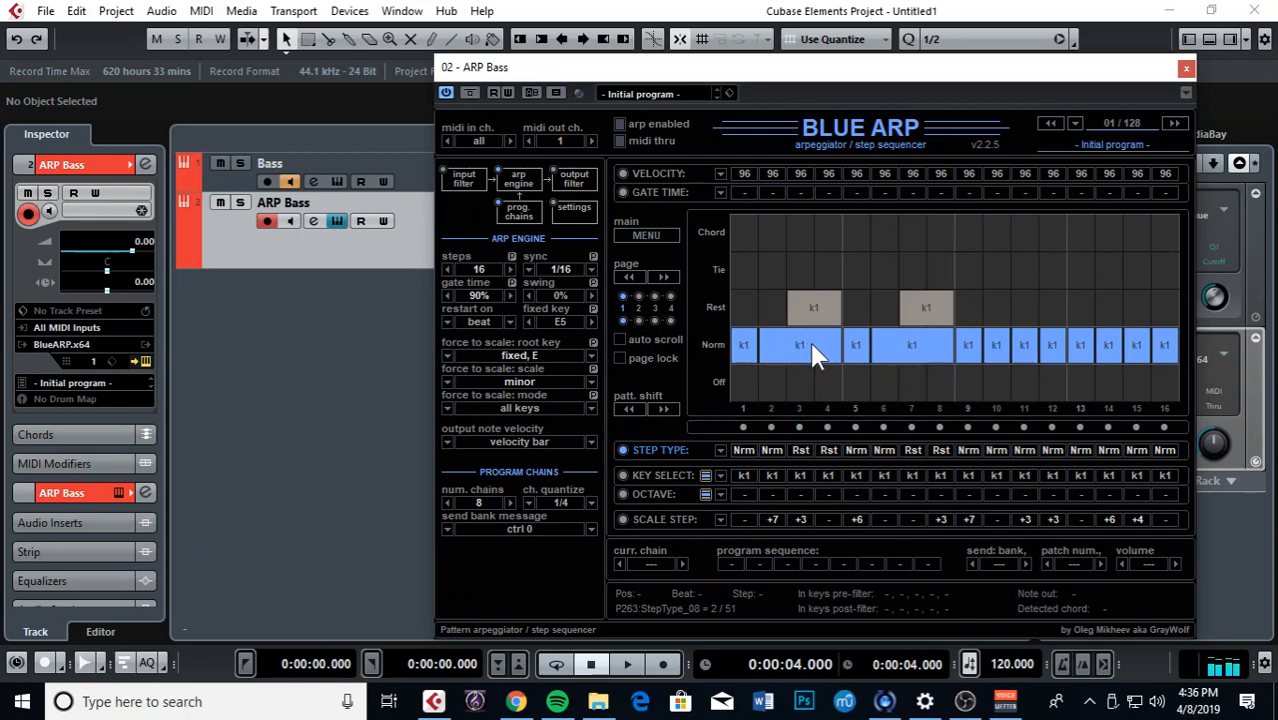
drag(799, 357, 958, 352)
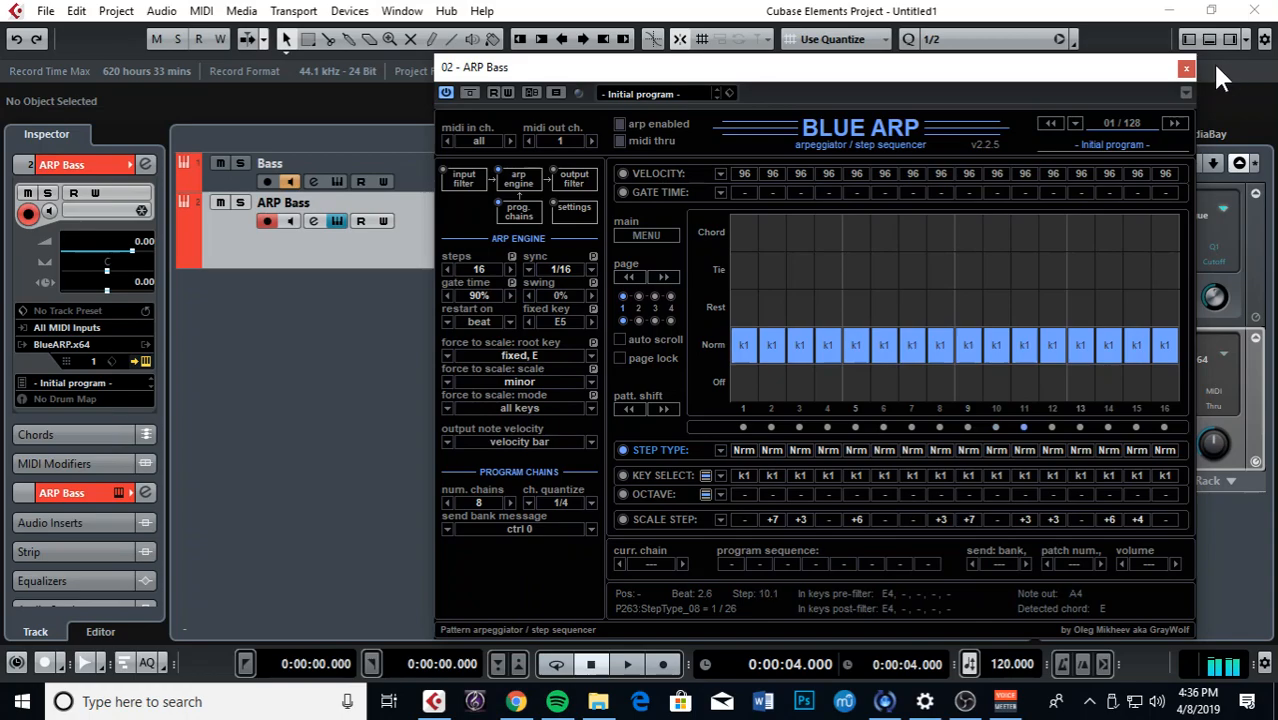
click(1186, 68)
drag(528, 143, 441, 150)
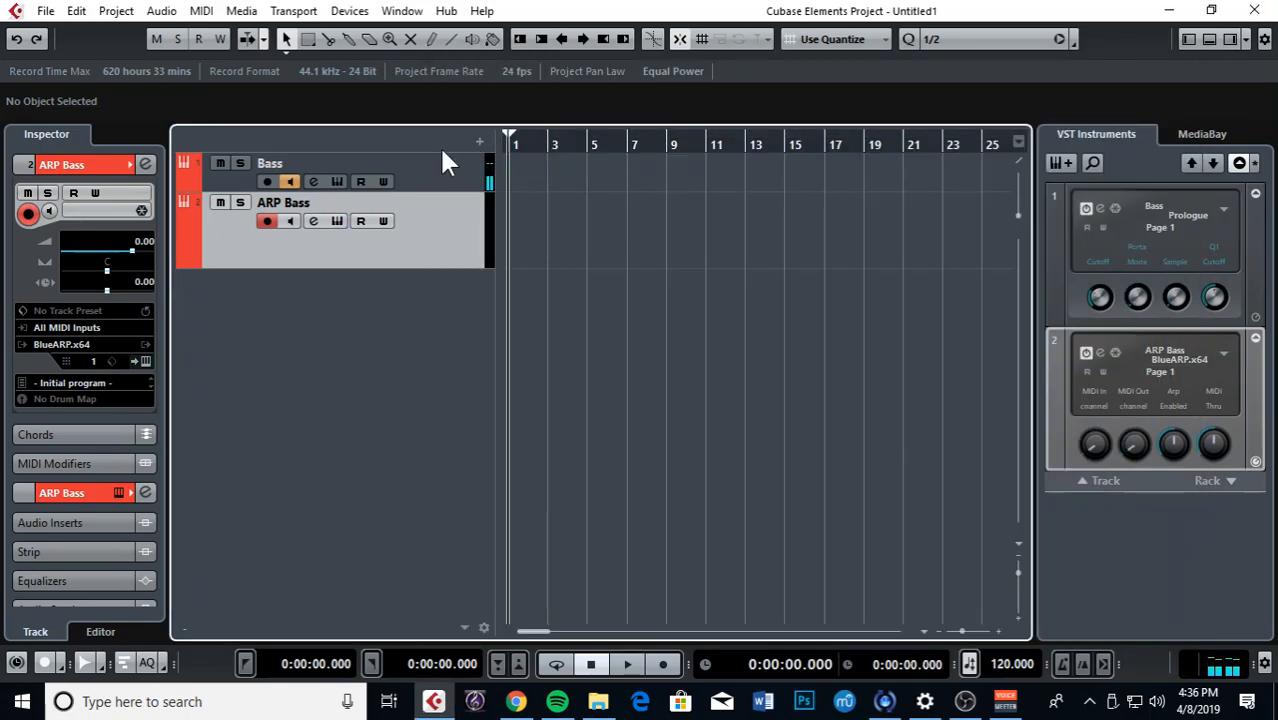
Step: Zoom in, dismiss the save dialog, and start recording on ARP Bass with keypad *
key(h)
key(h)
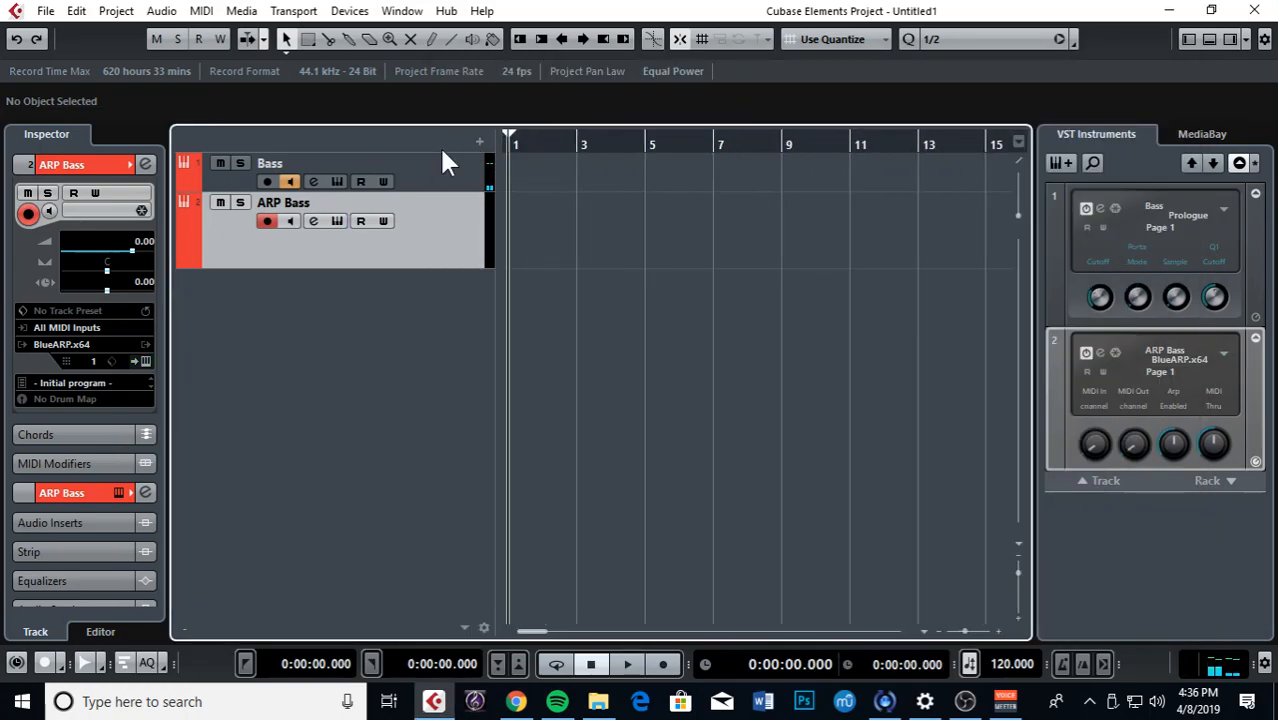
key(ctrl+s)
click(766, 509)
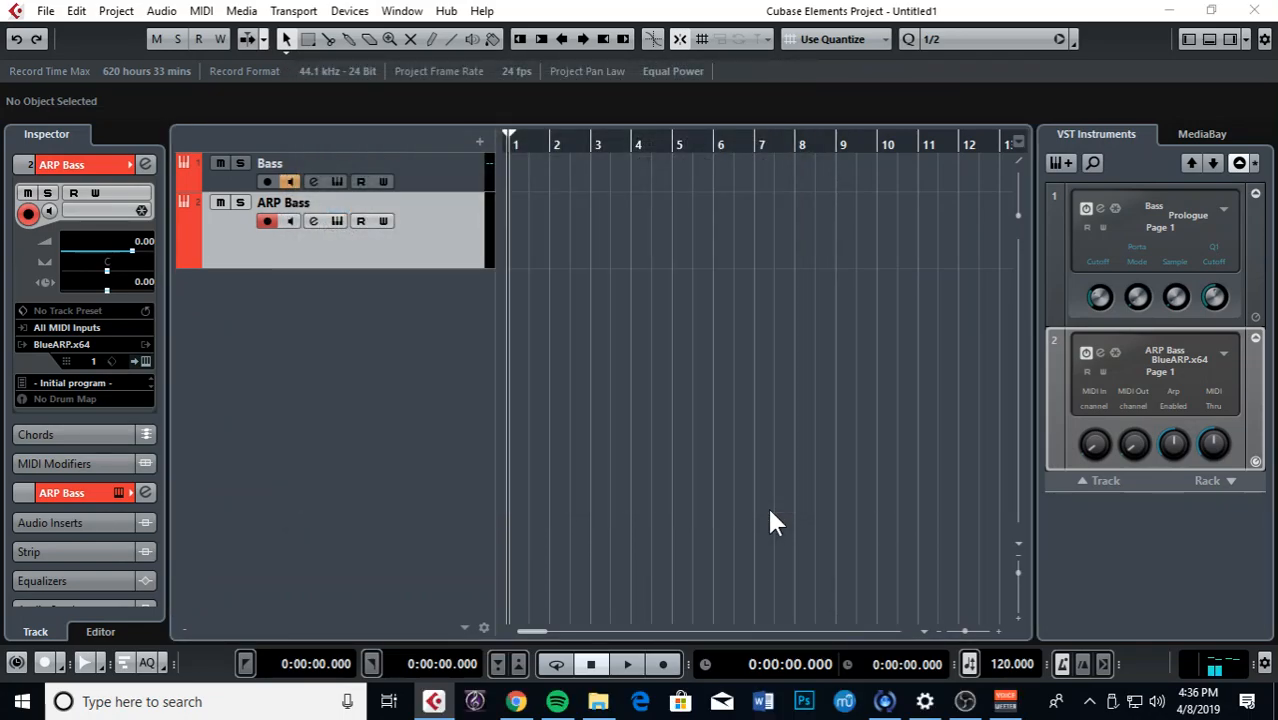
key(KP_Multiply)
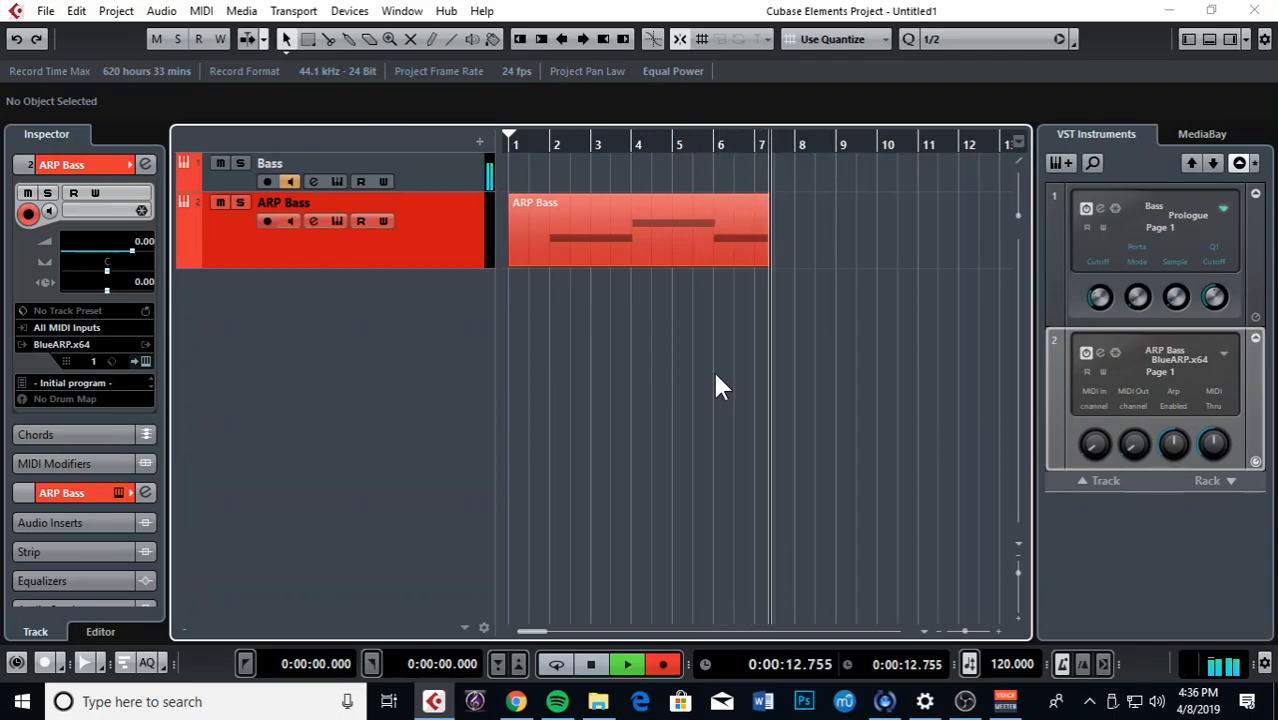
Step: Stop recording, then in the Key Editor stretch the last note and extend the part to bar 11
key(space)
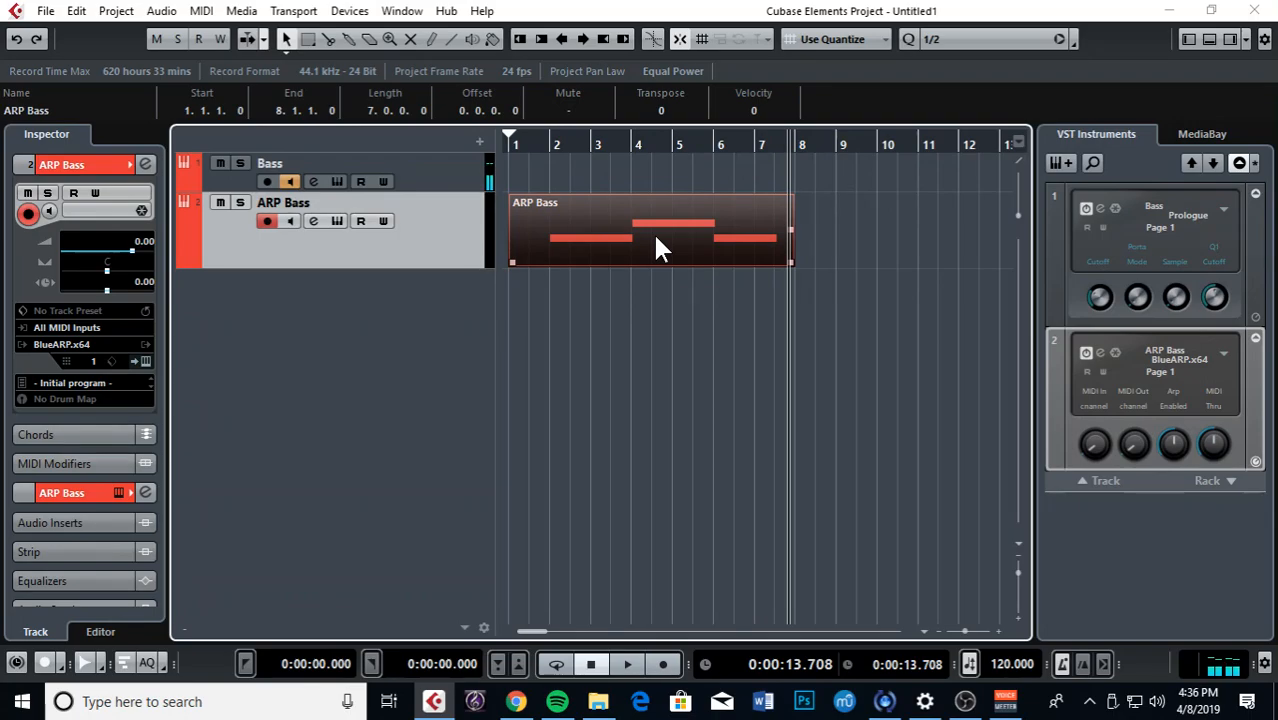
double_click(685, 248)
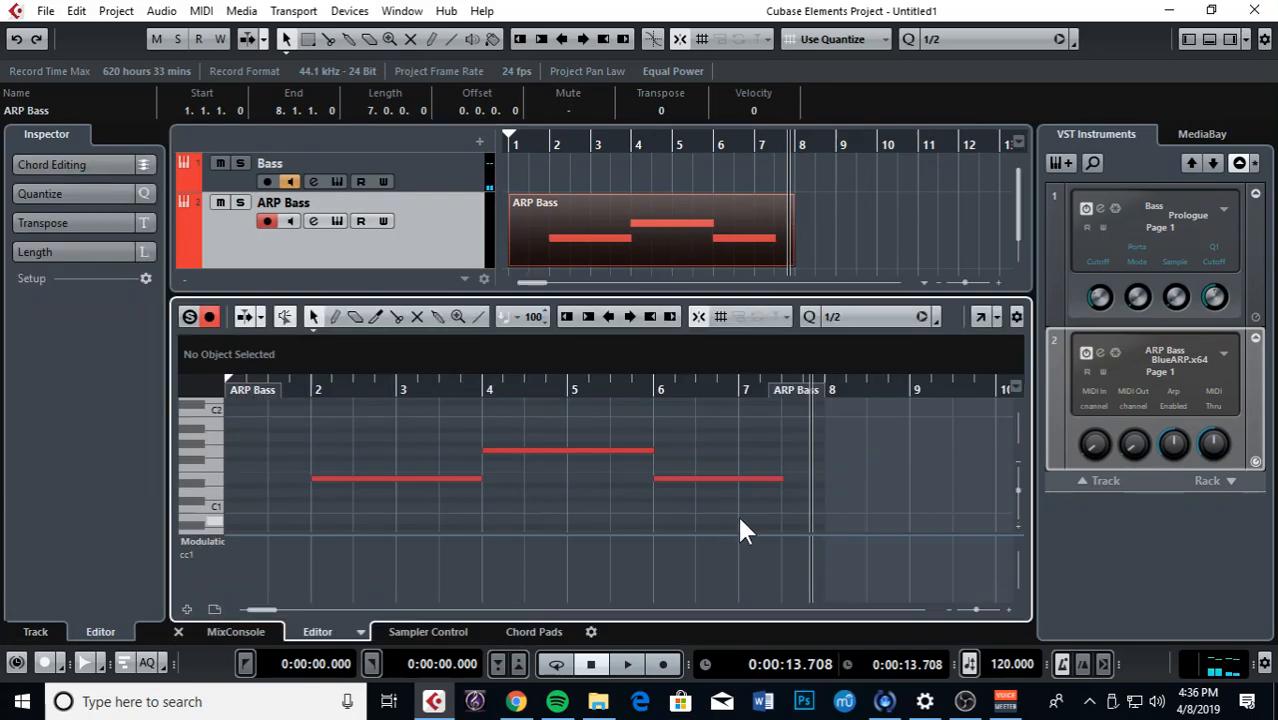
drag(782, 478, 996, 478)
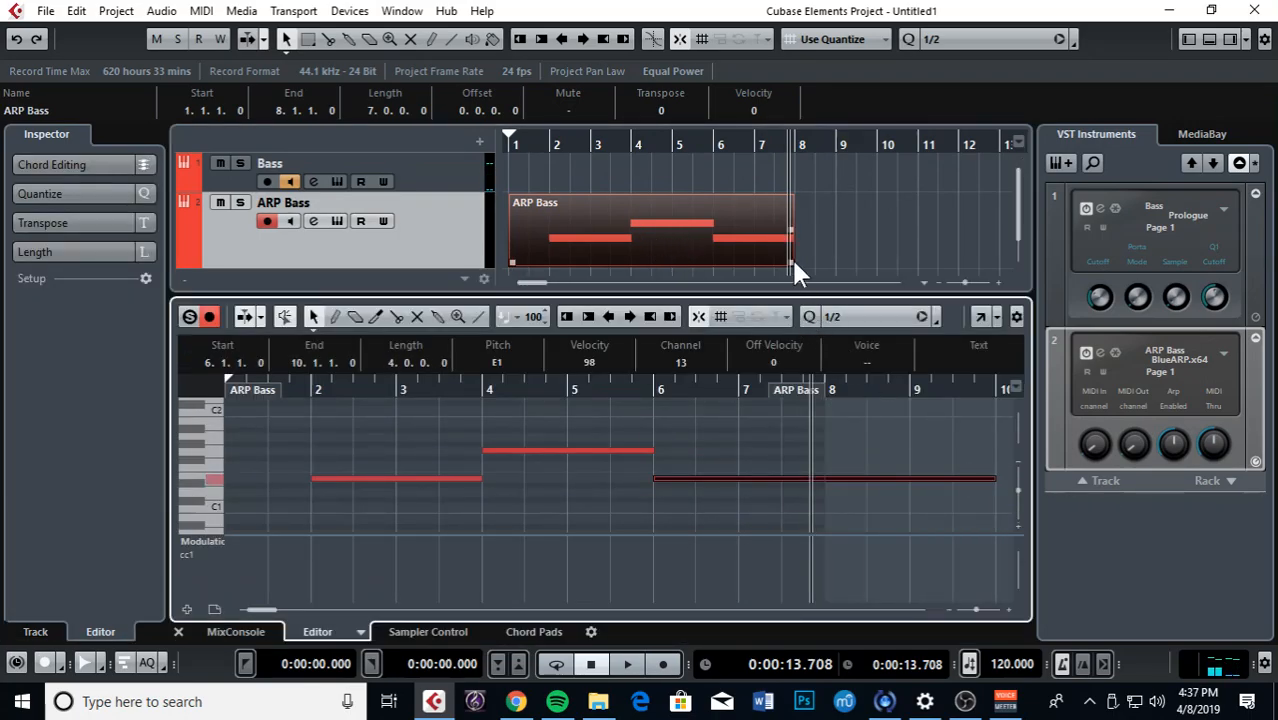
drag(790, 261, 919, 262)
Step: Lengthen the last note to end at bar 11, close the editor, and rewind the playhead
key(g)
key(g)
click(790, 436)
key(g)
drag(767, 479, 841, 479)
click(180, 632)
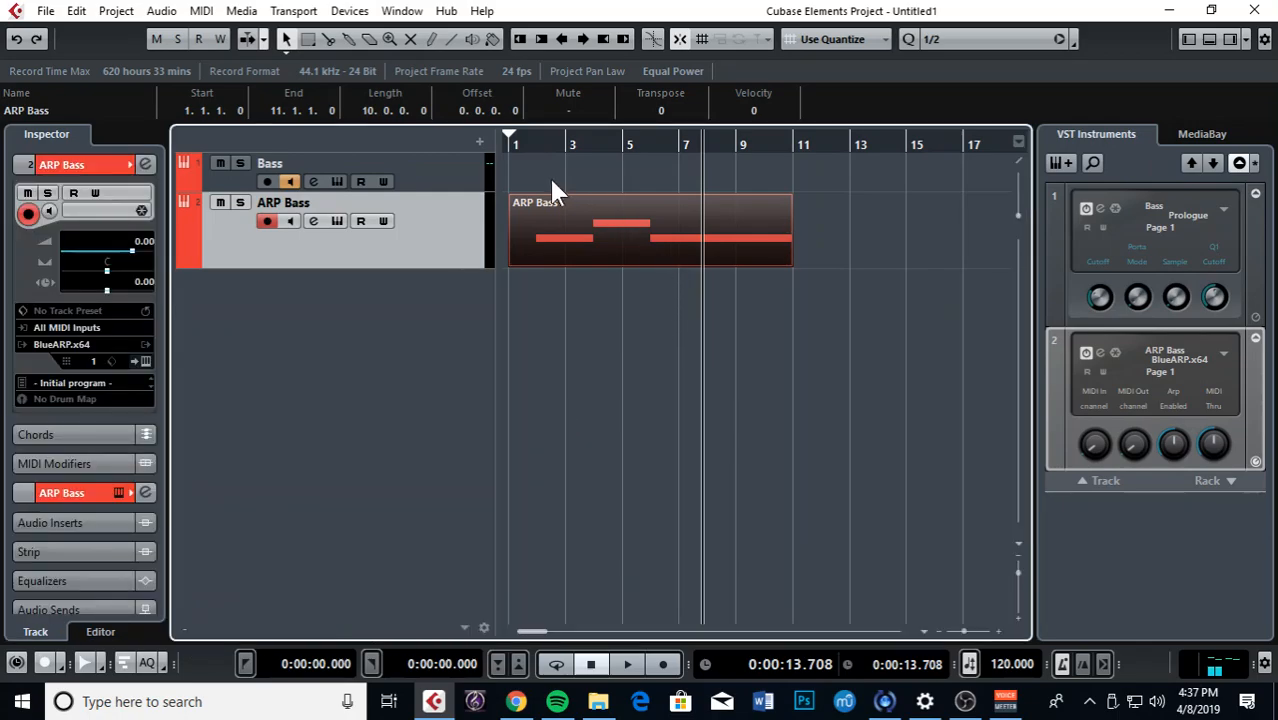
drag(543, 147, 443, 147)
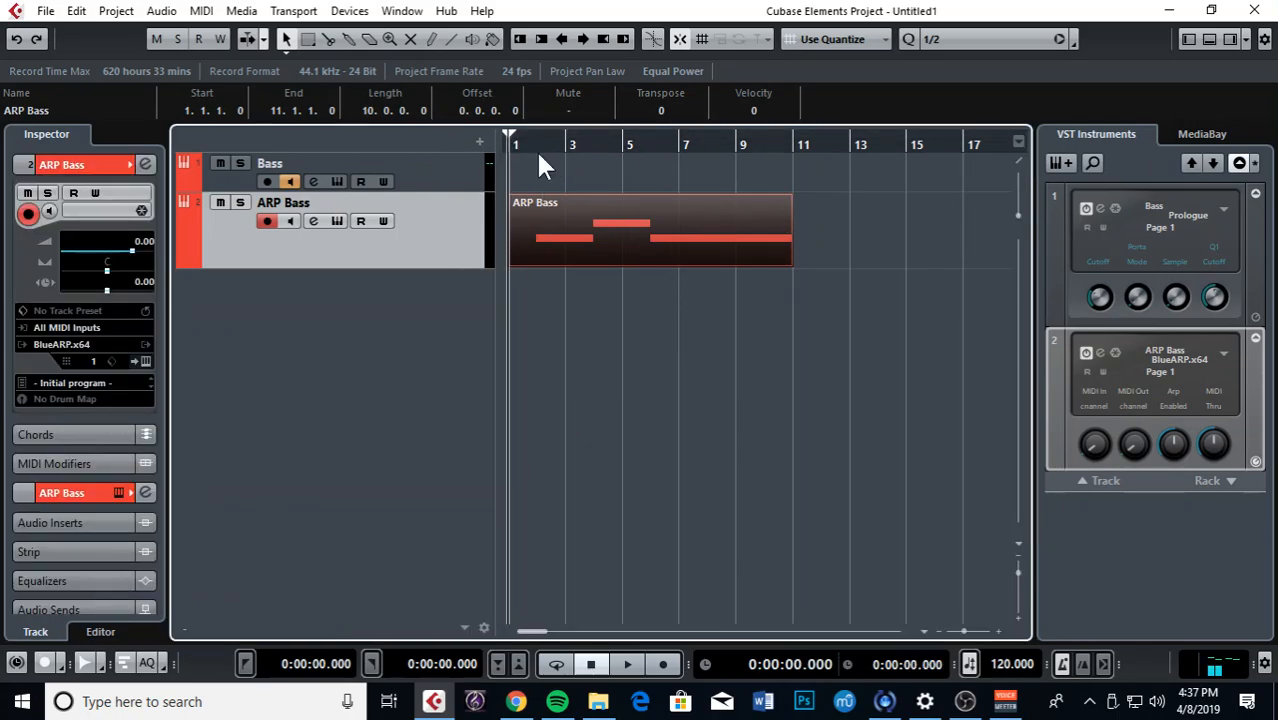
Step: Open MediaBay's Loops & Samples, show all items, and search for 'drums'
click(1213, 133)
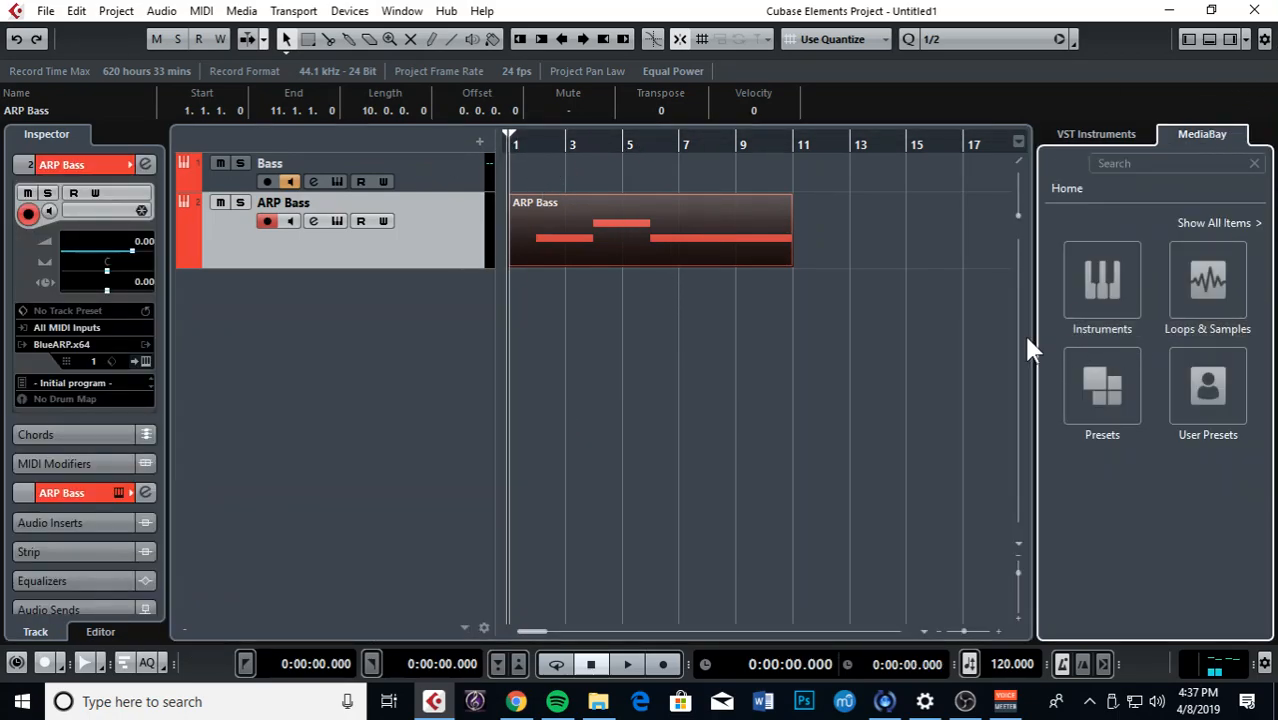
click(1172, 255)
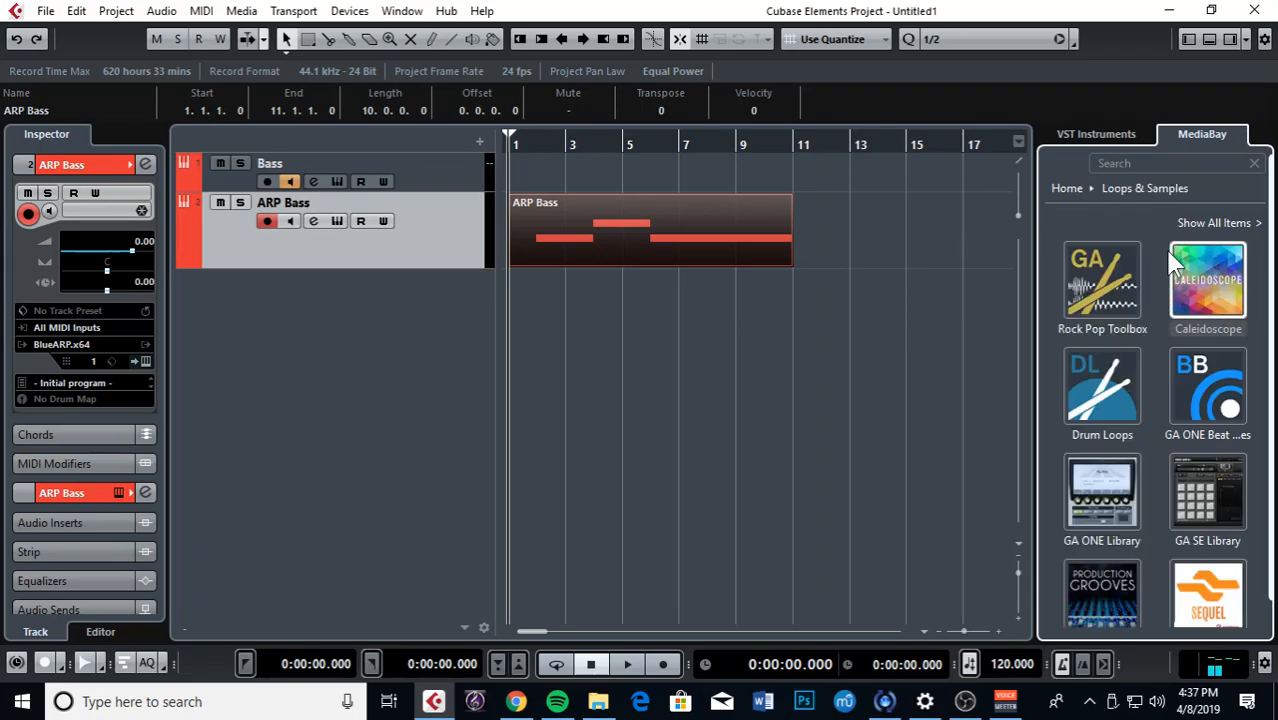
click(1217, 222)
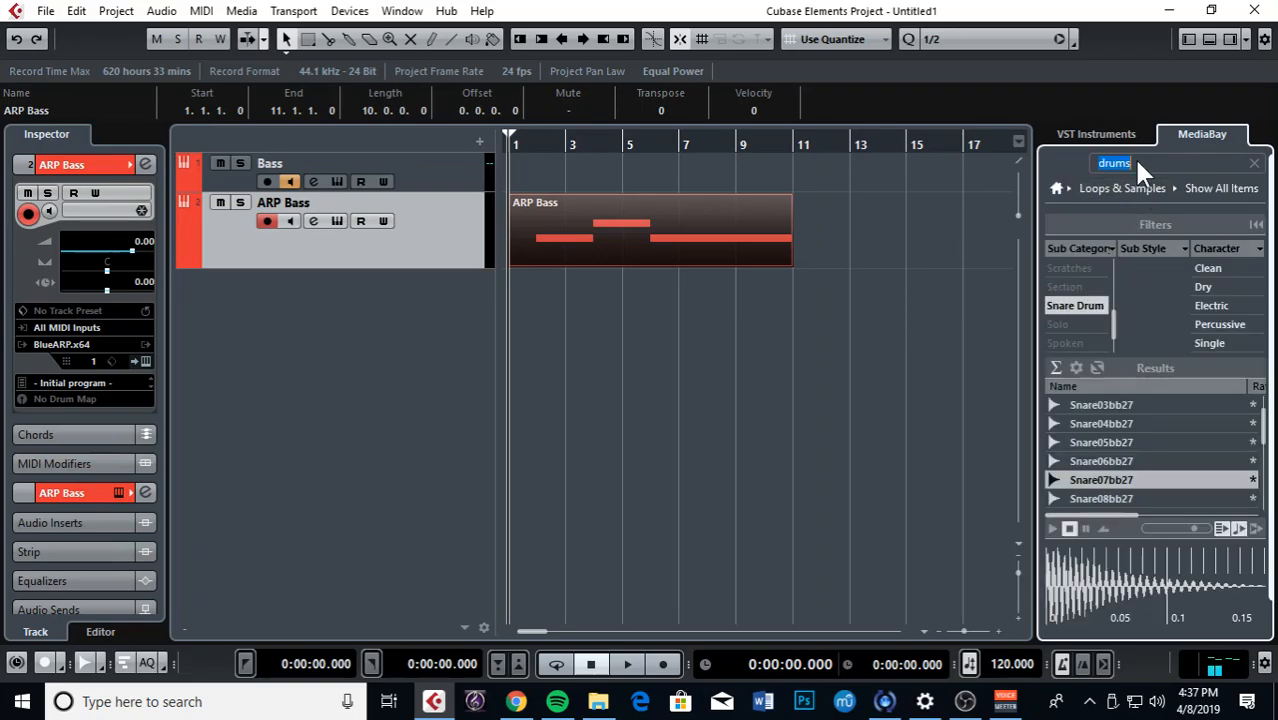
key(Return)
Step: Filter to Classic House beats, auditioning 129 2 drums, 15 098 drums and 08 135 Drums
click(1077, 305)
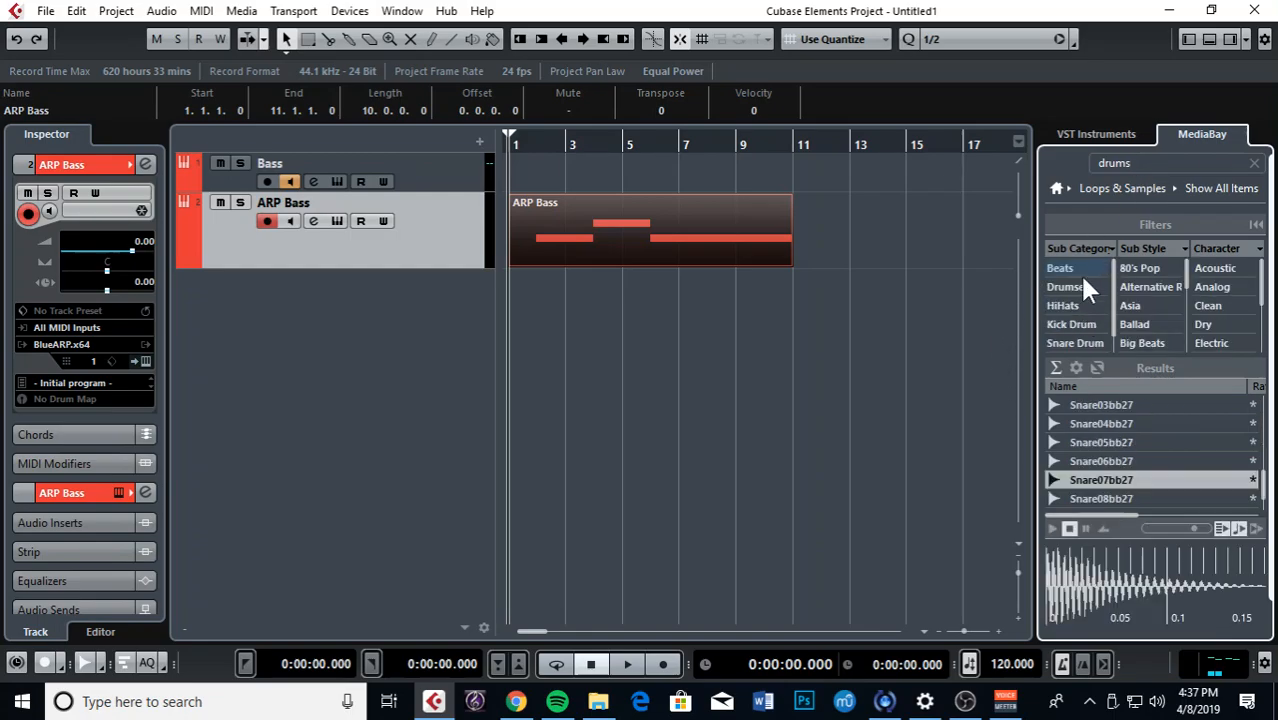
click(1078, 270)
scroll(1130, 476, down, 2)
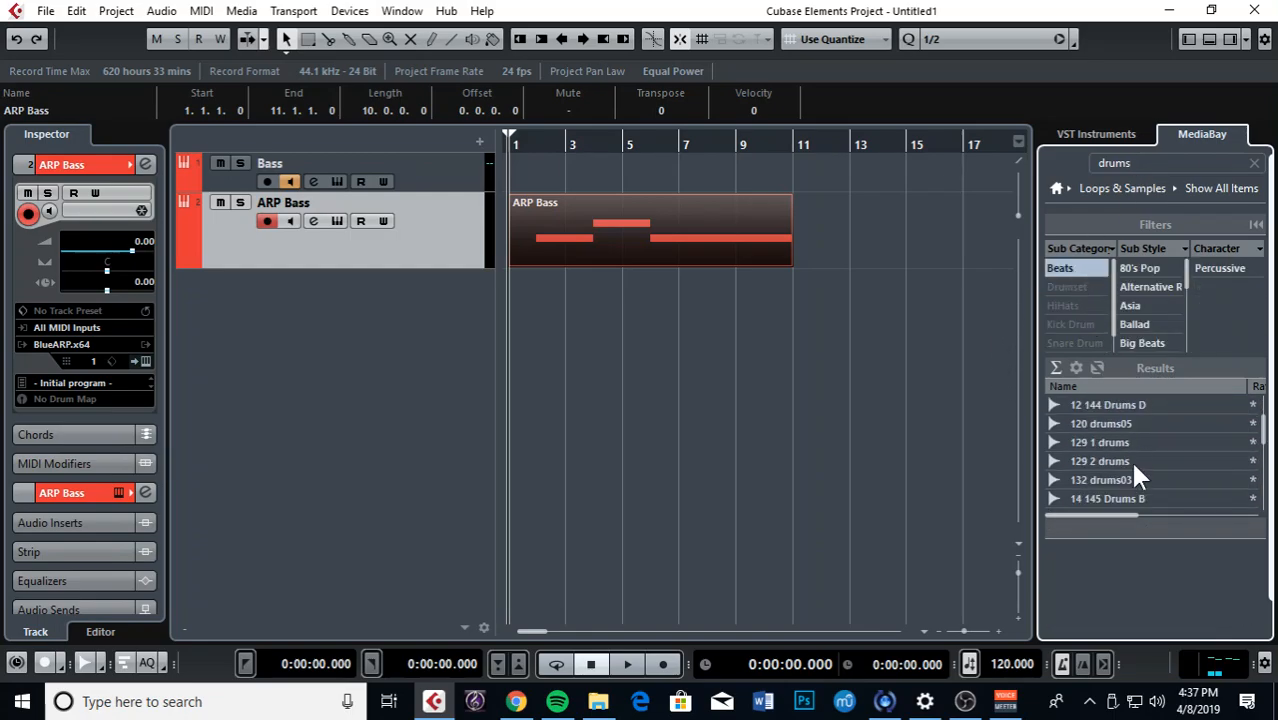
click(1133, 466)
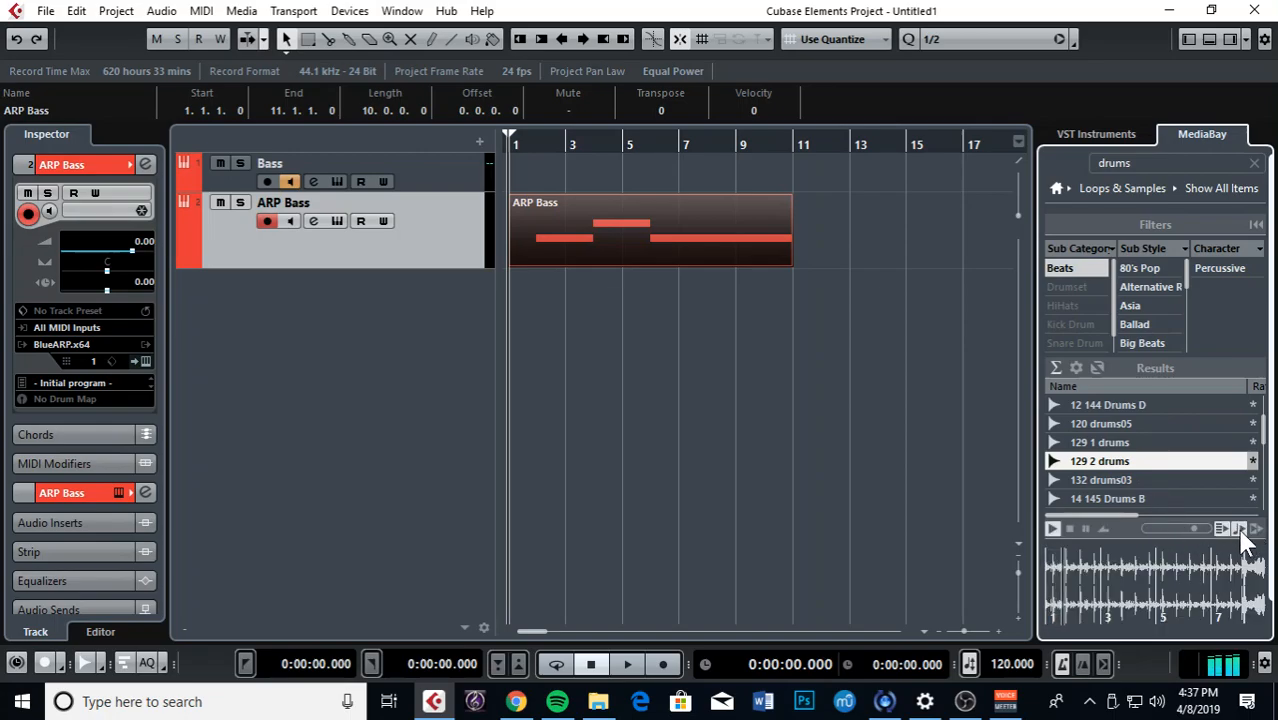
scroll(1135, 480, down, 2)
click(1123, 479)
scroll(1142, 291, down, 3)
click(1148, 305)
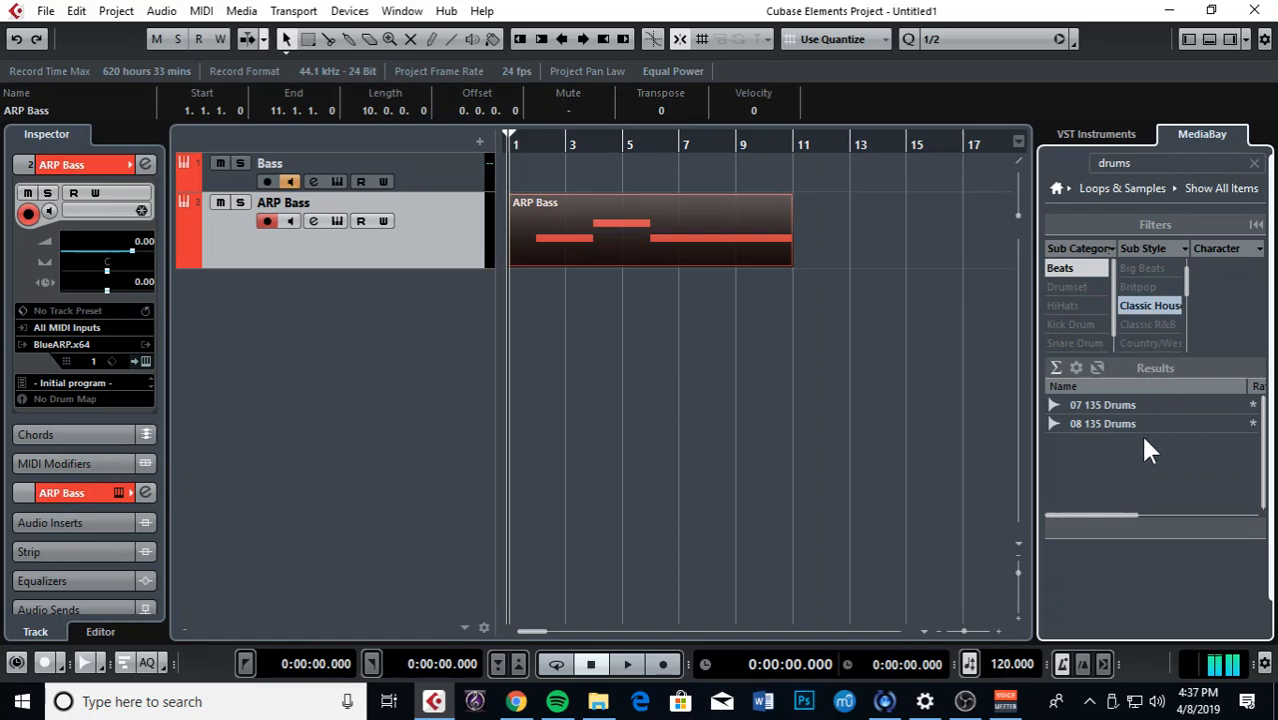
click(1148, 424)
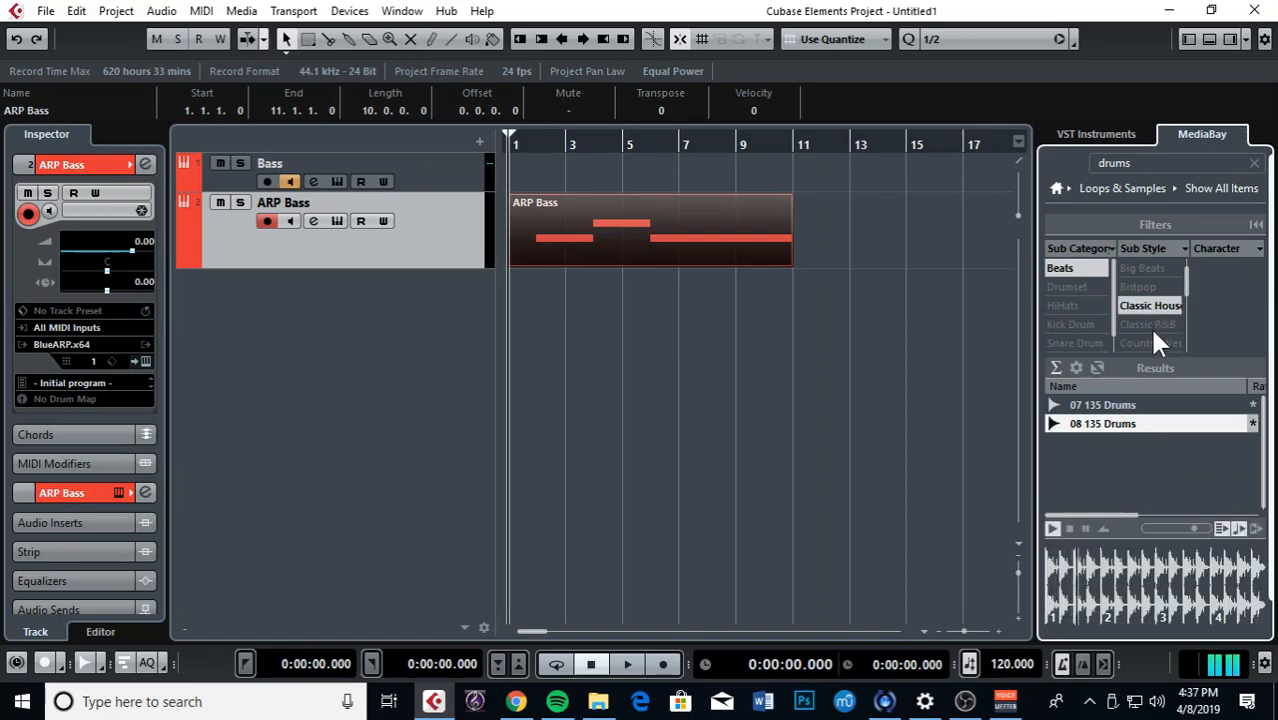
Step: Place 08 135 Drums on a new audio track at bar 1 and play it with the bass
drag(1111, 435, 512, 290)
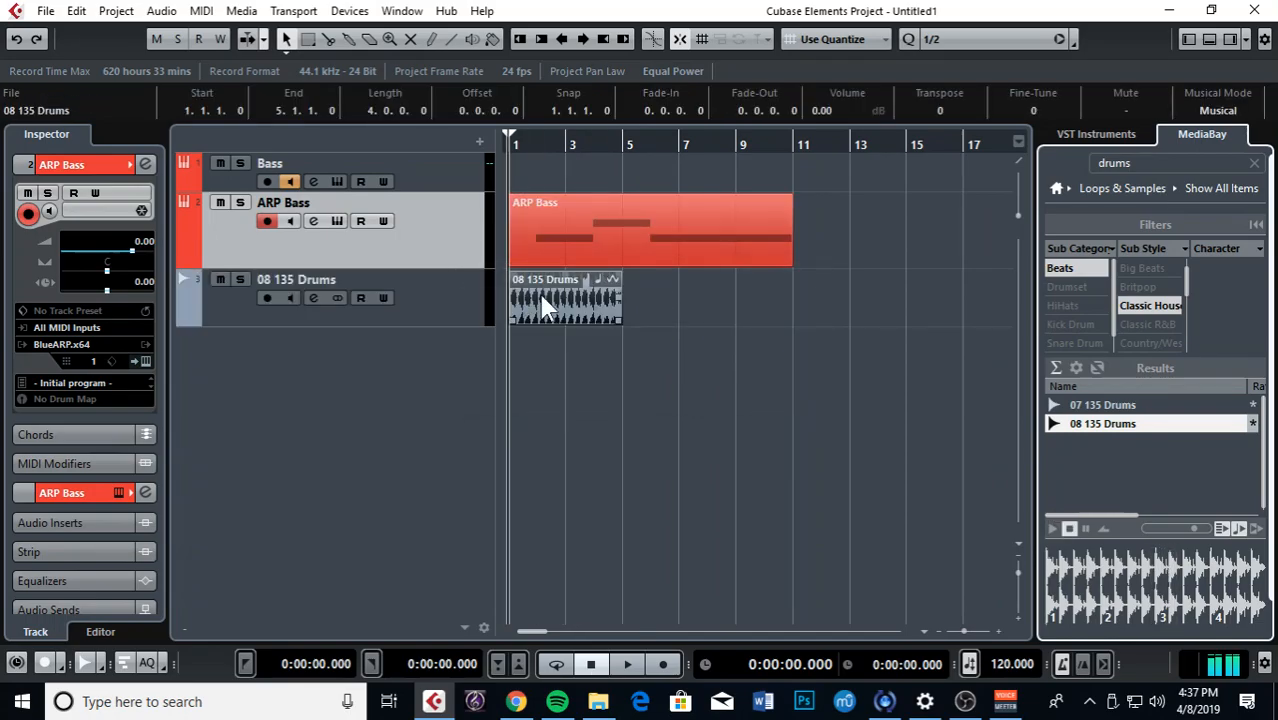
drag(517, 146, 465, 143)
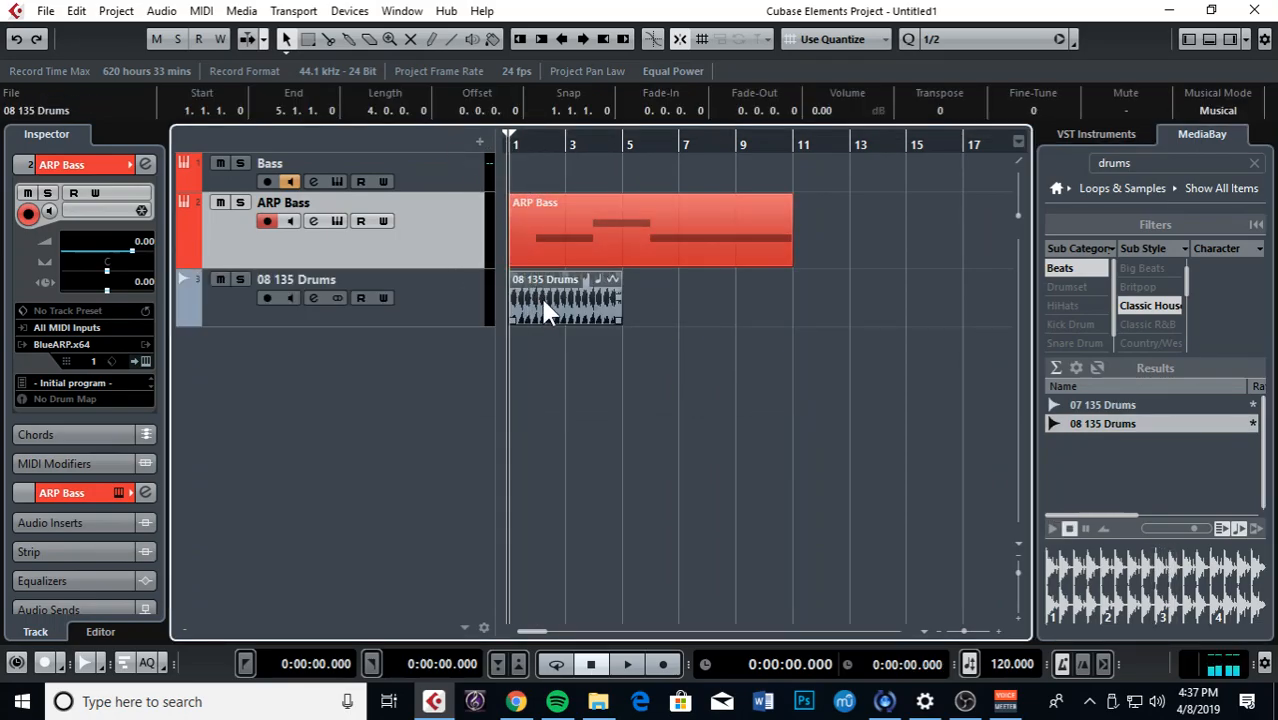
key(space)
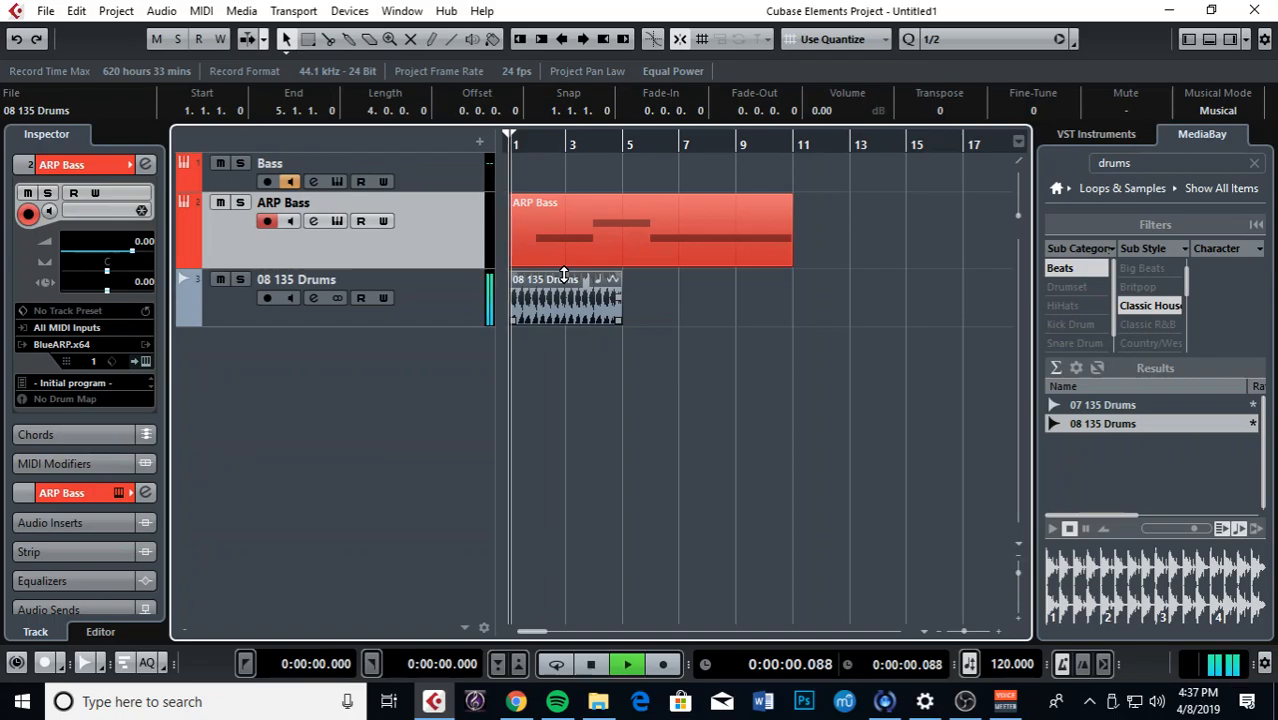
key(h)
key(h)
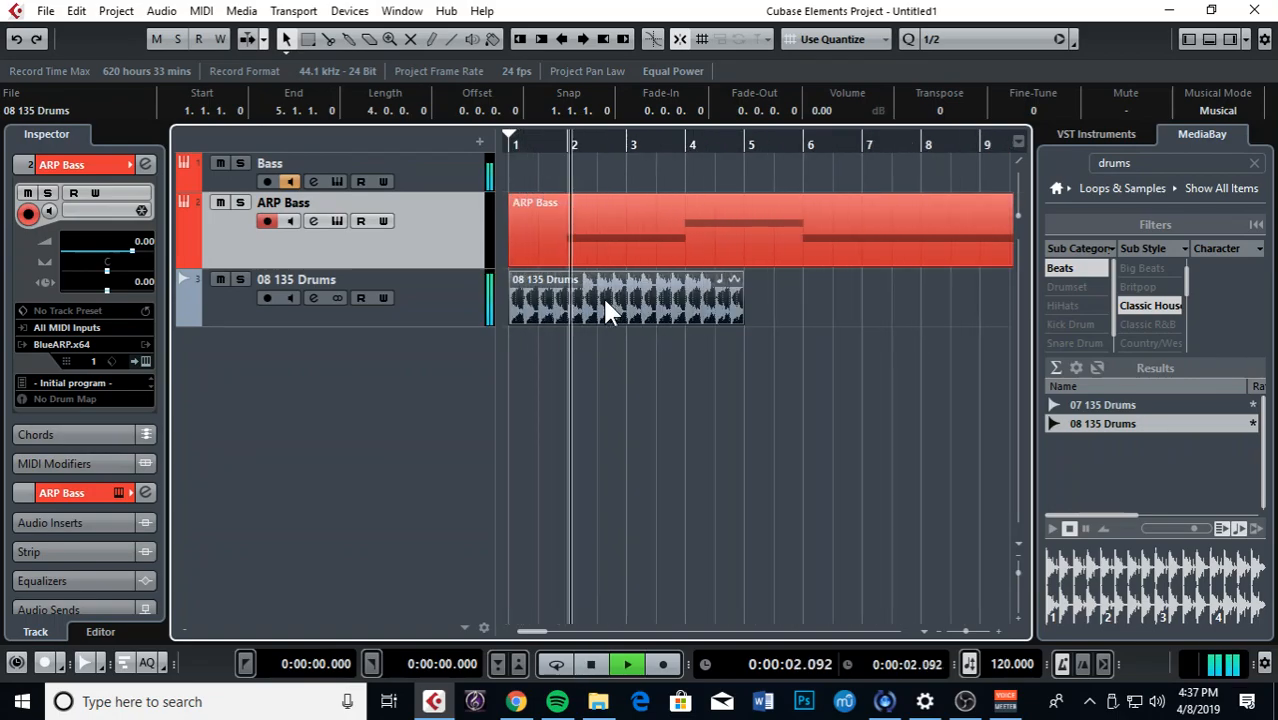
key(h)
key(space)
Step: Move the drums loop to bar 2, play it, duplicate it with Ctrl+D, then delete the copy
drag(547, 293, 663, 302)
key(g)
key(g)
key(space)
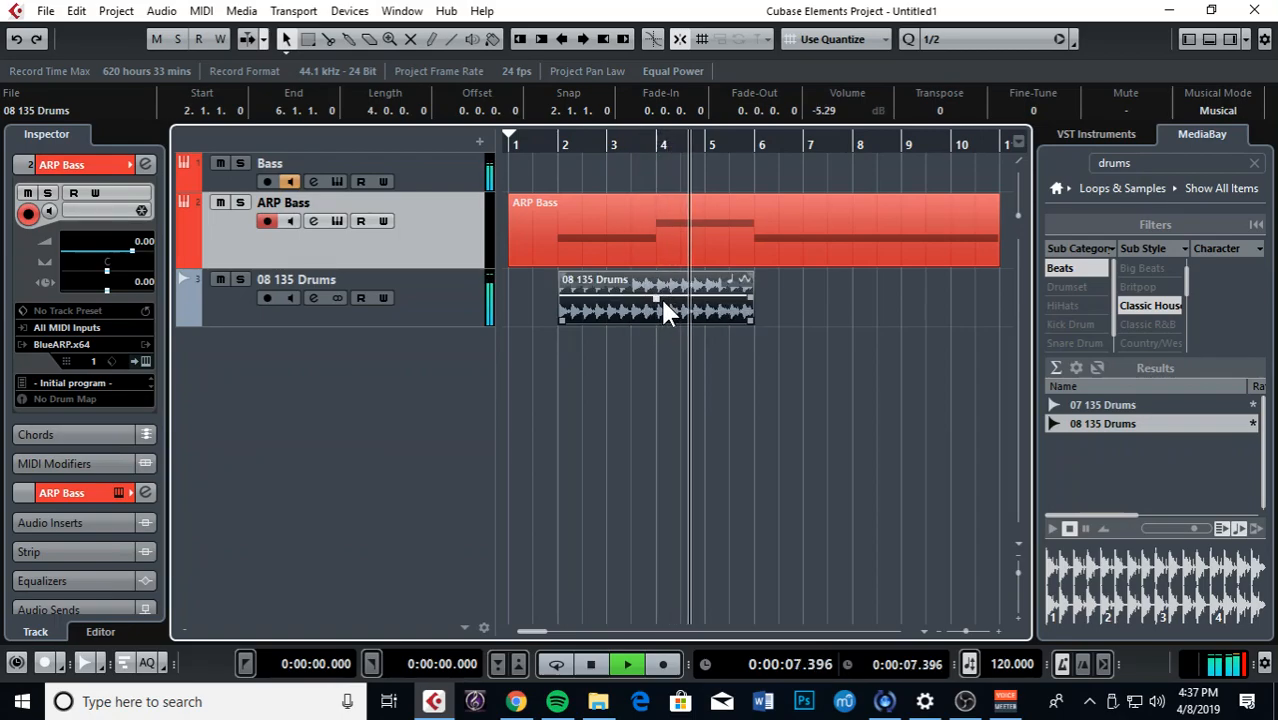
key(ctrl+d)
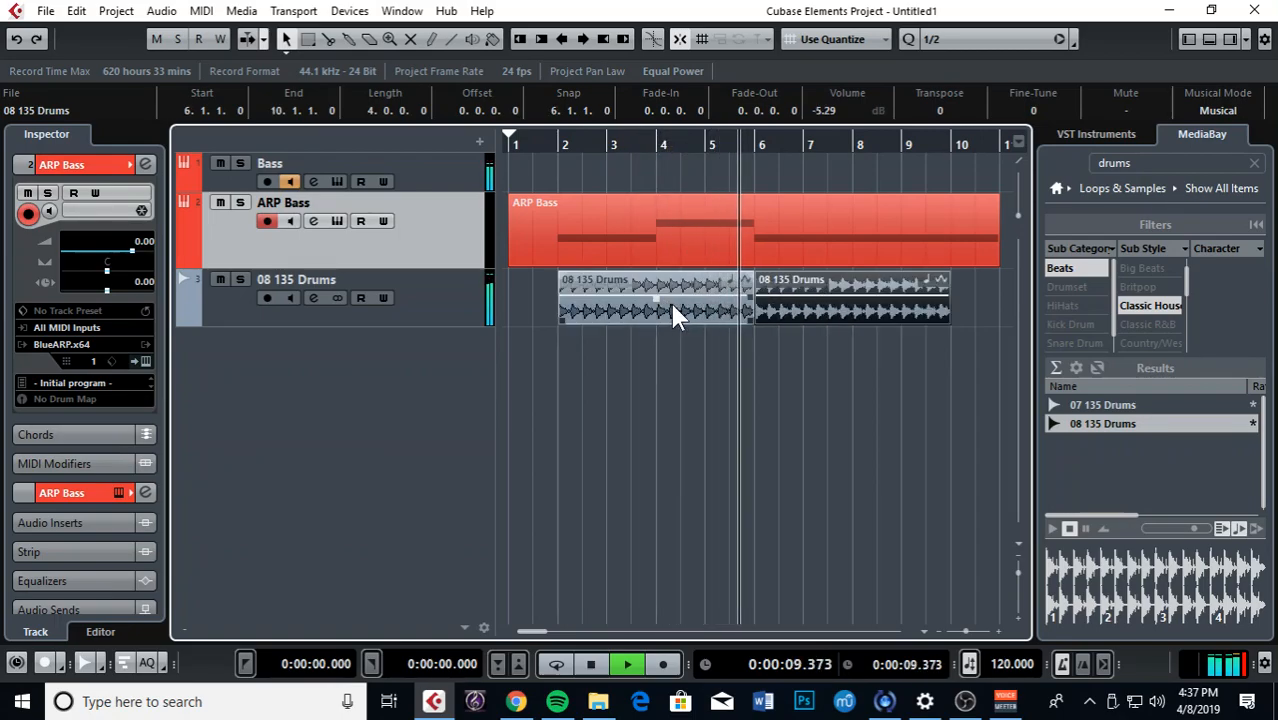
key(g)
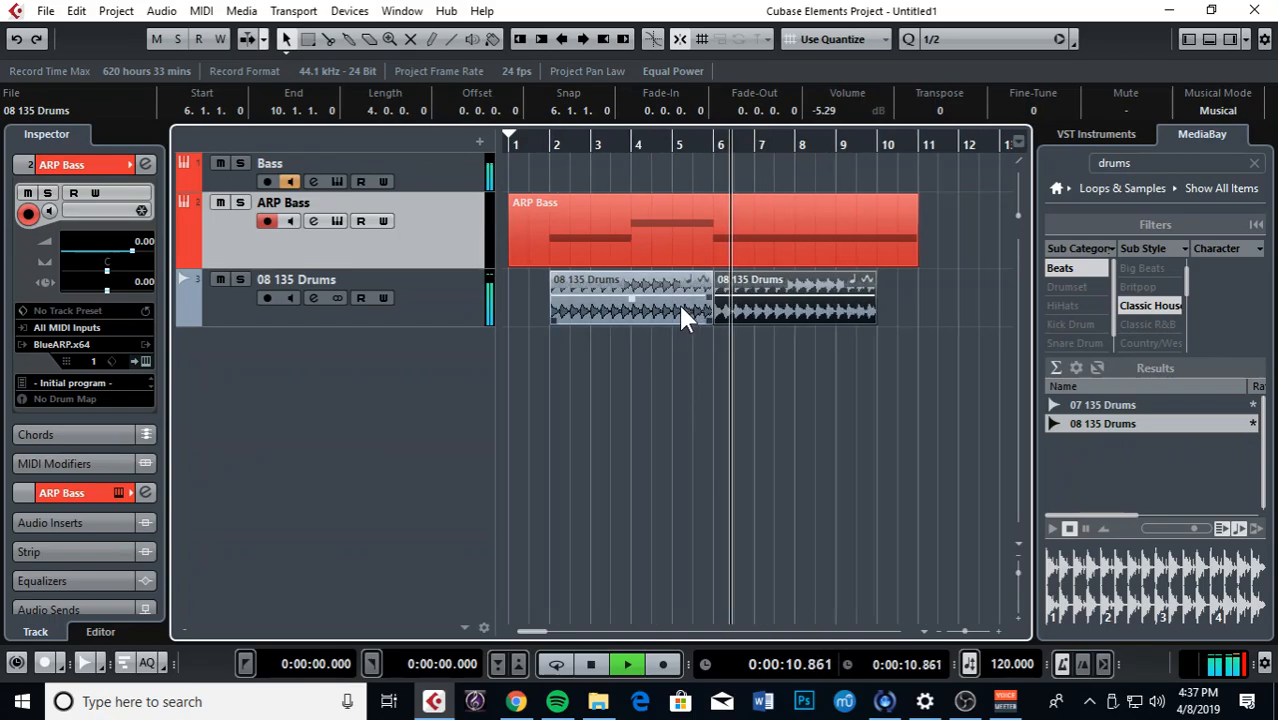
key(space)
key(Delete)
click(570, 296)
Step: Delete the remaining drums loop and remove the empty drums audio track
key(Delete)
click(442, 312)
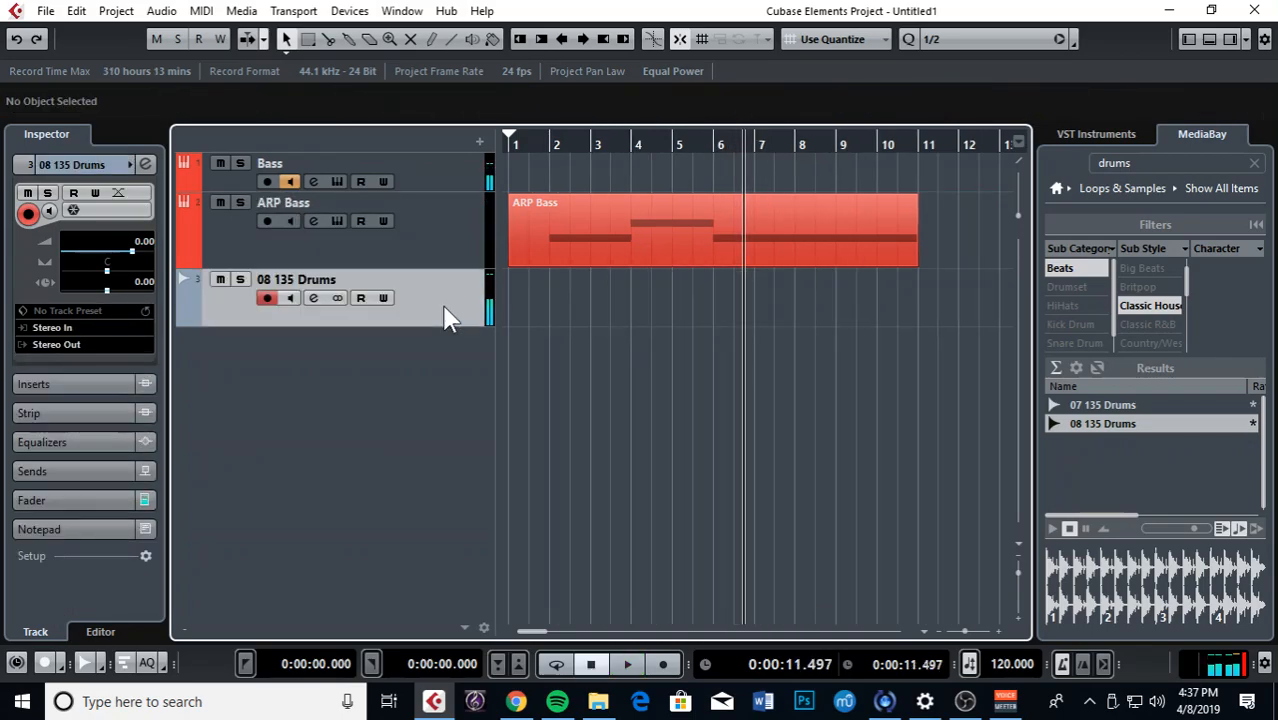
right_click(444, 306)
click(537, 387)
Step: Add an instrument track using Groove Agent SE from the Drum group
click(479, 141)
click(580, 183)
click(500, 183)
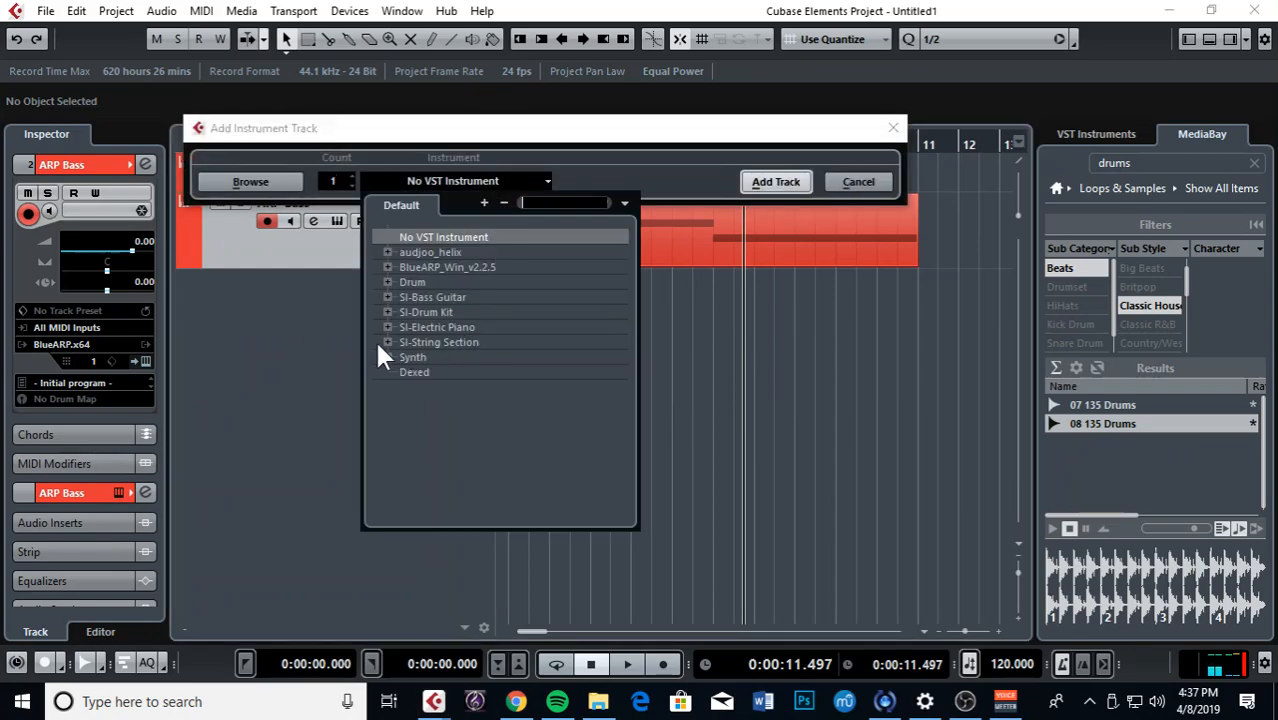
click(388, 282)
click(430, 297)
click(770, 182)
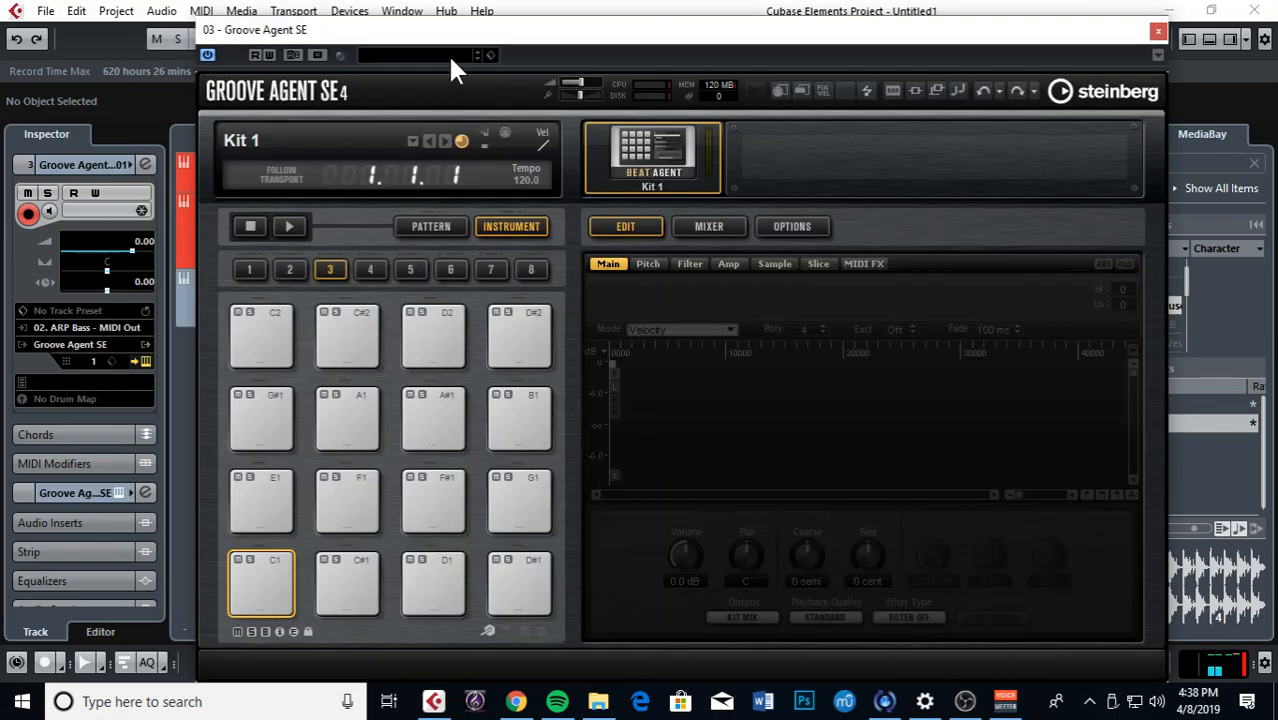
Step: Load the Add Ein Tron kit into Groove Agent SE and close its window
click(445, 52)
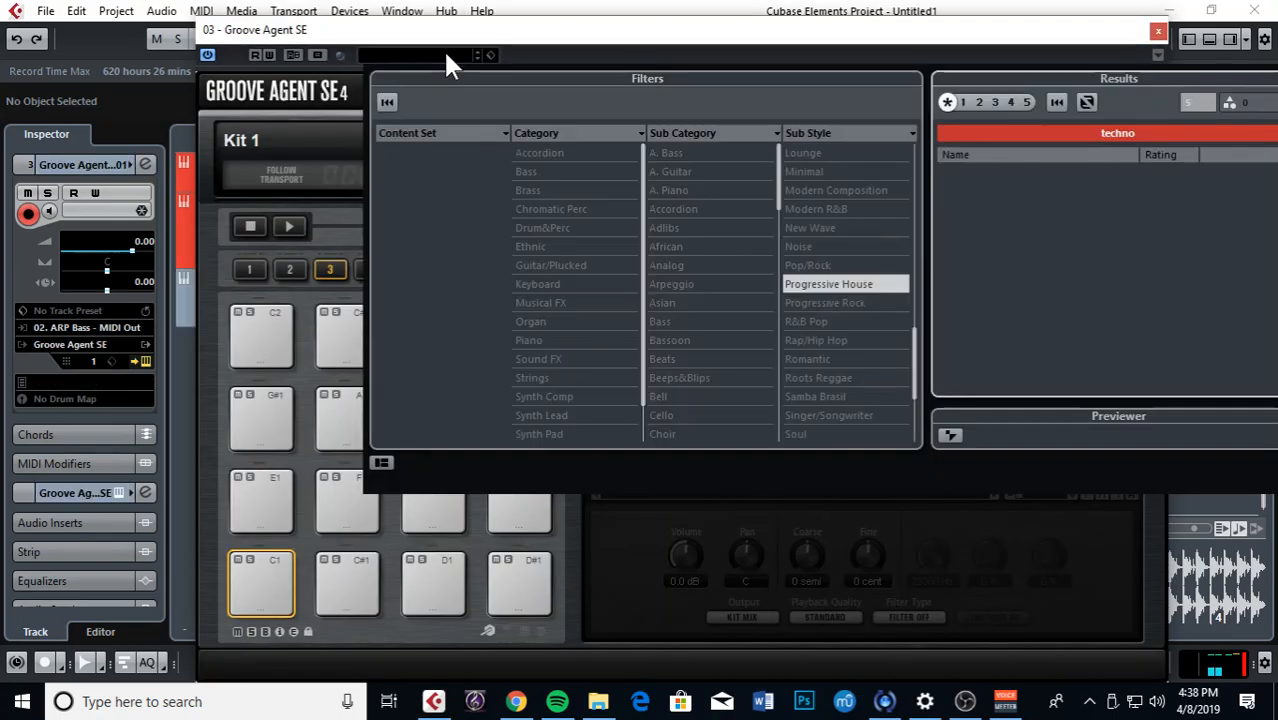
double_click(990, 174)
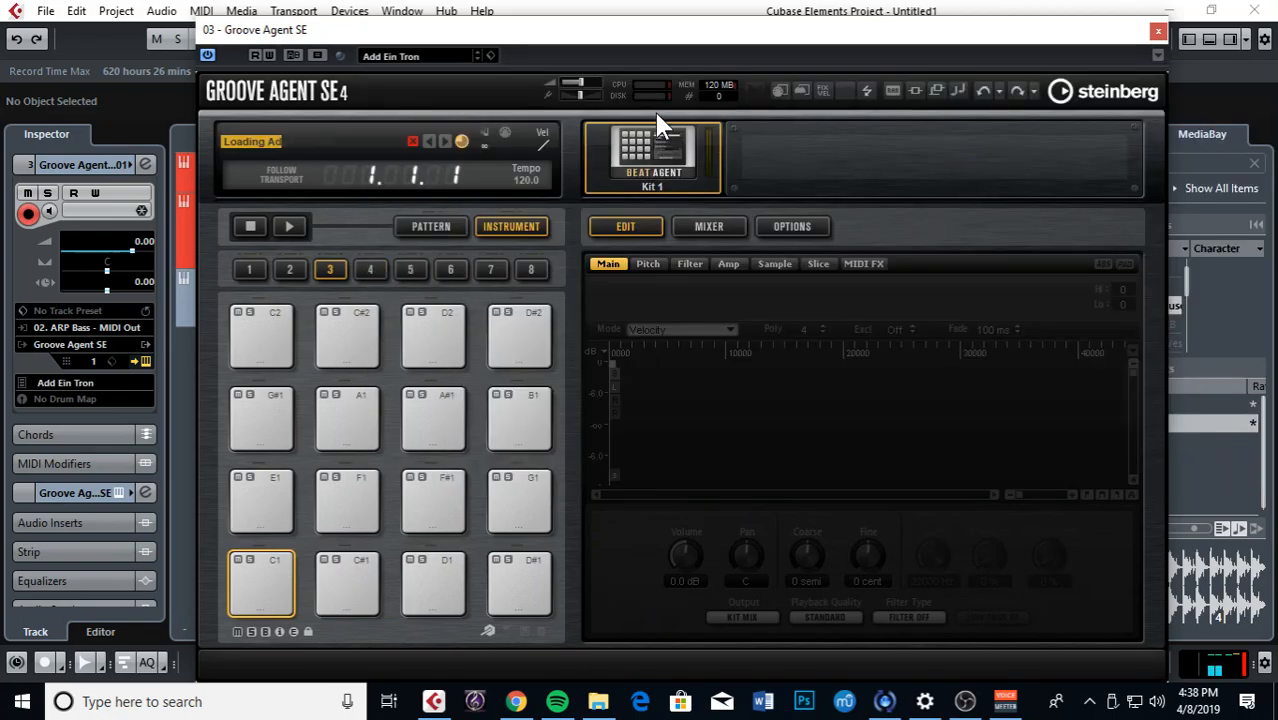
click(1158, 31)
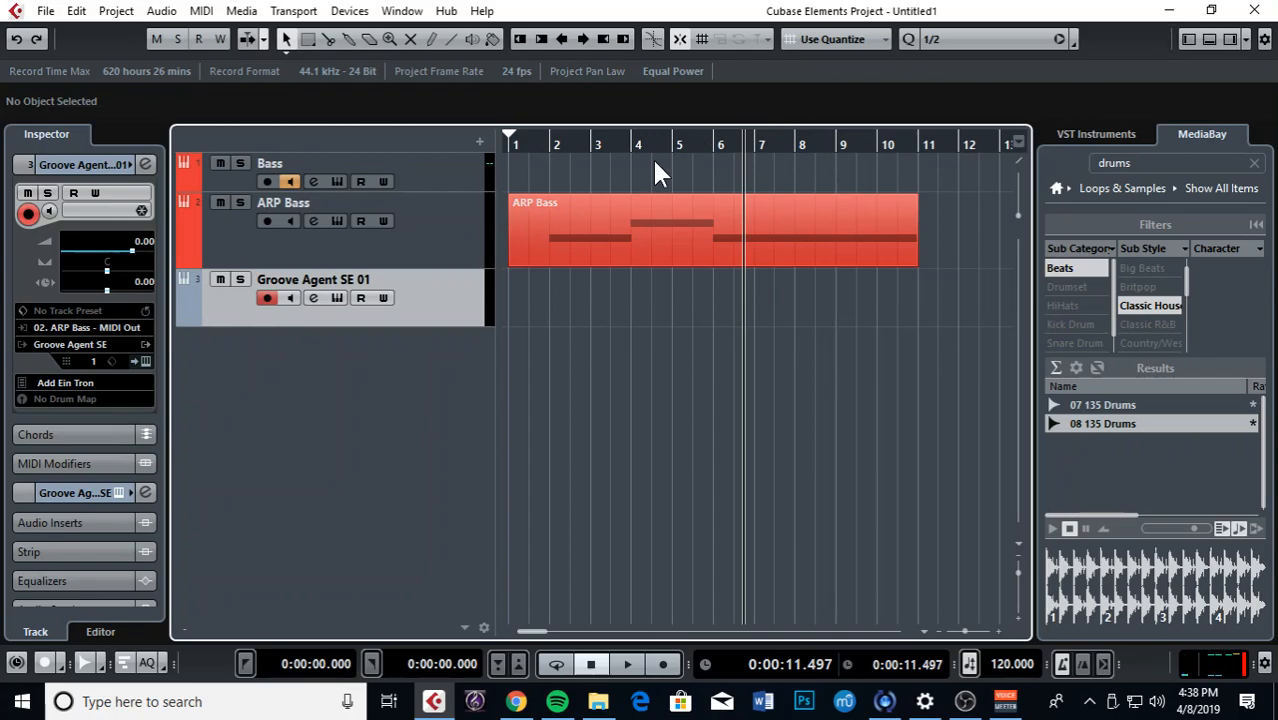
Step: Select Groove Agent SE 01, set the playhead to bar 2, and switch to OBS
click(443, 301)
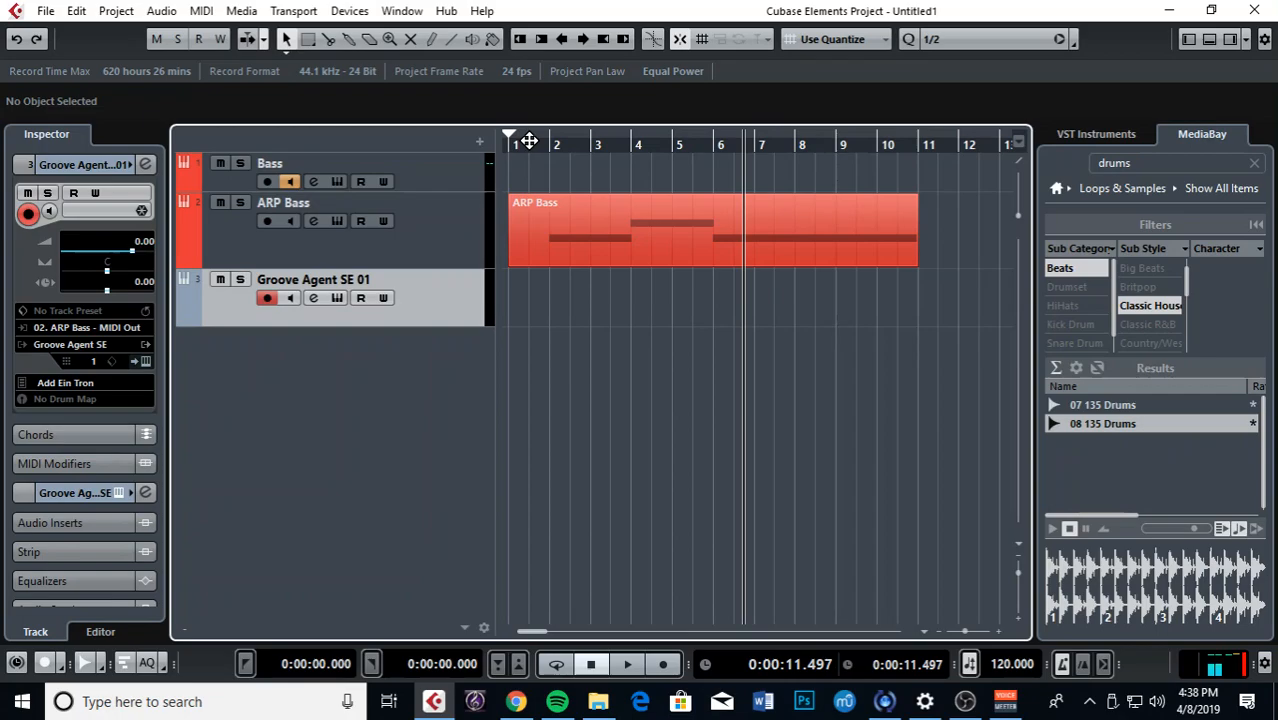
drag(529, 141, 497, 145)
click(965, 701)
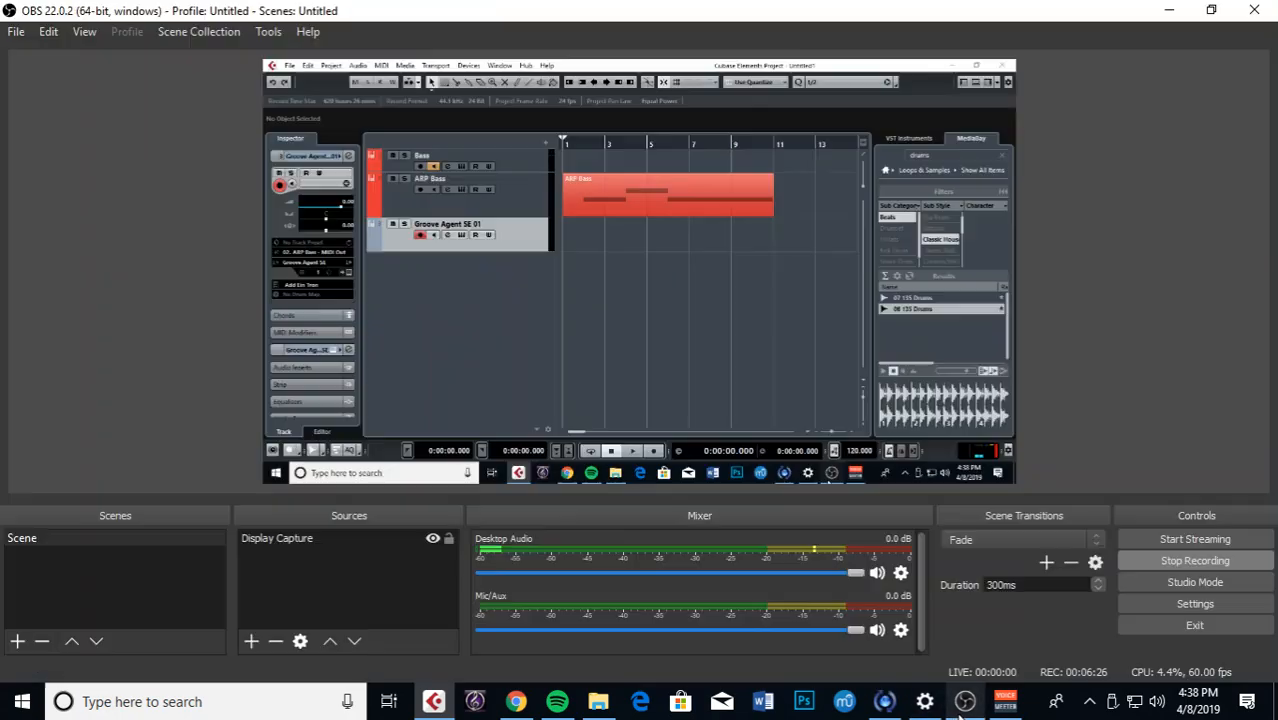